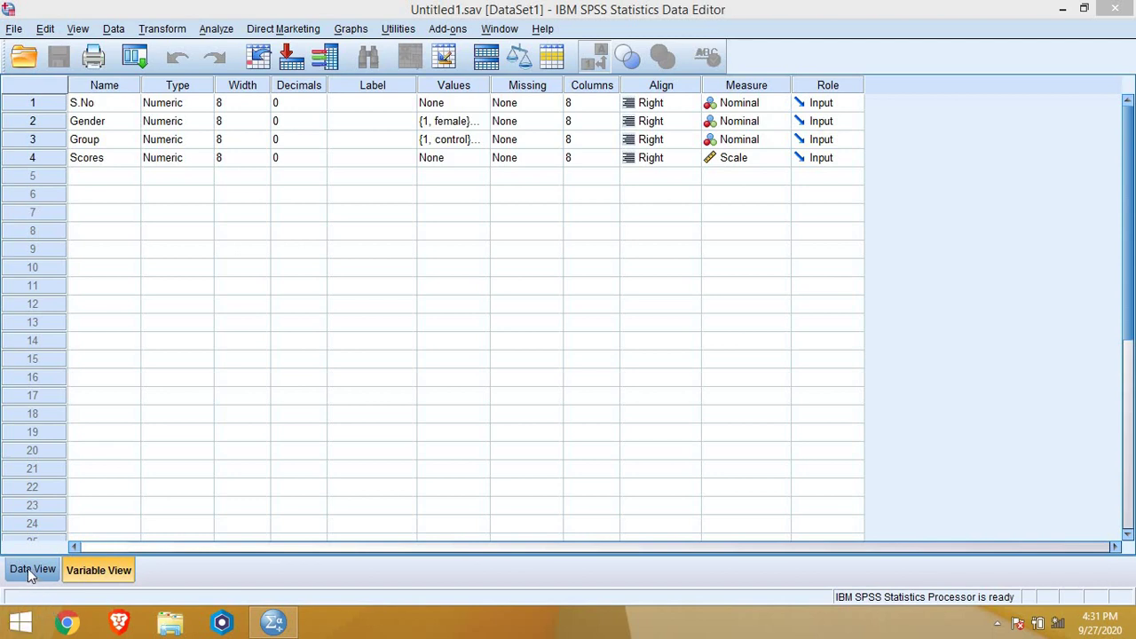
Show the 20 cases in Data View and open Analyze > Descriptive Statistics.
click(31, 572)
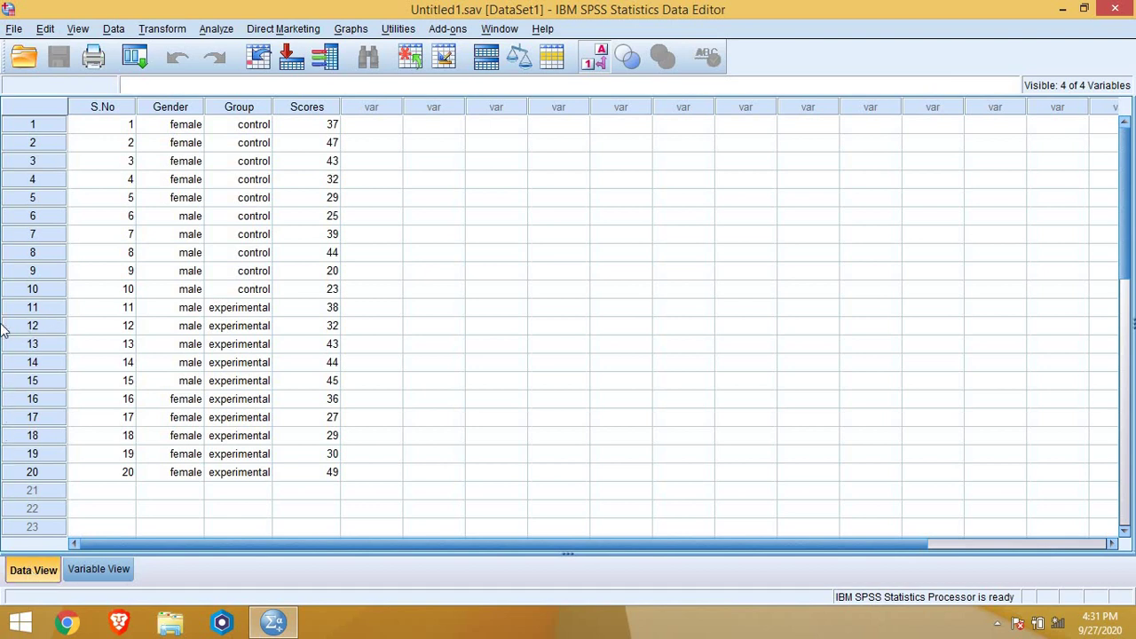
click(226, 30)
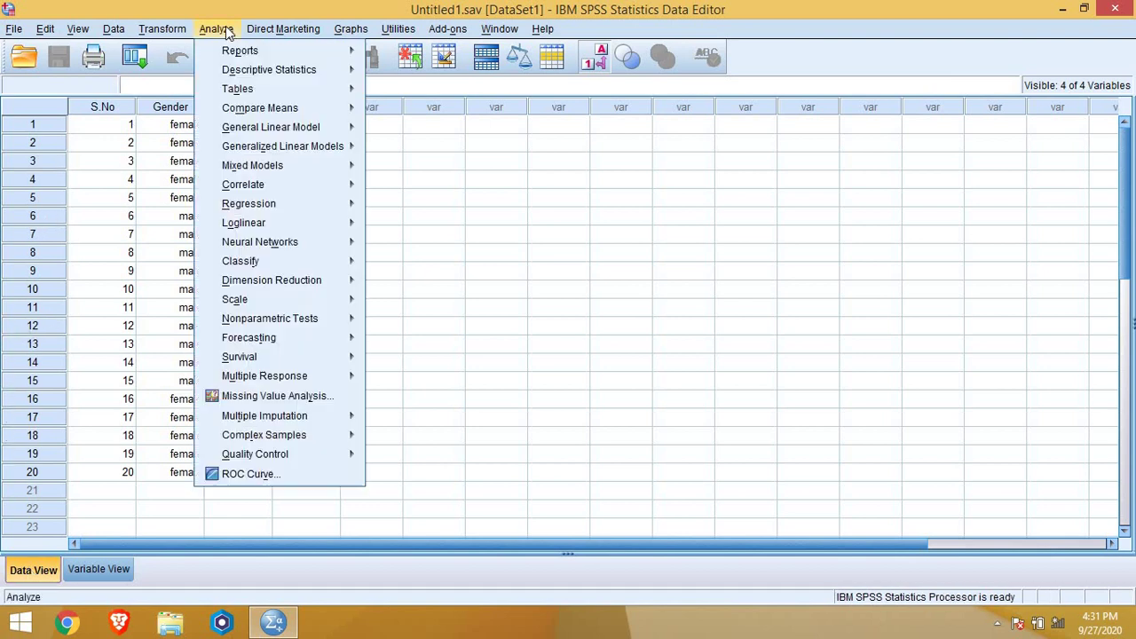
mouse_move(315, 68)
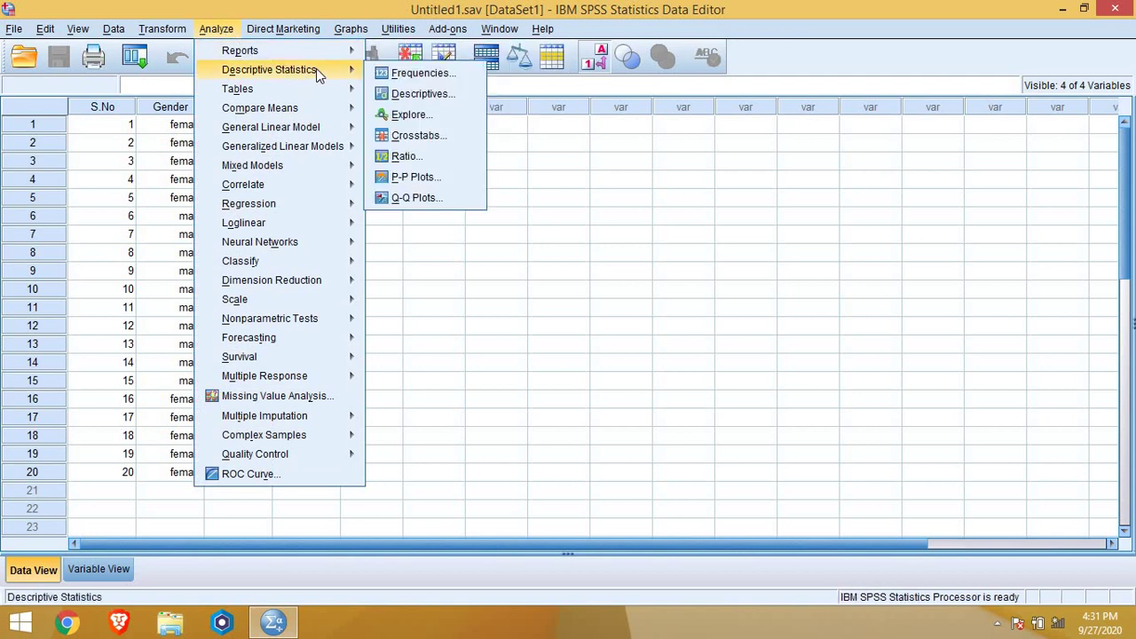
Open Descriptives and move Gender, Group and Scores into Variable(s), leaving S.No out.
click(423, 94)
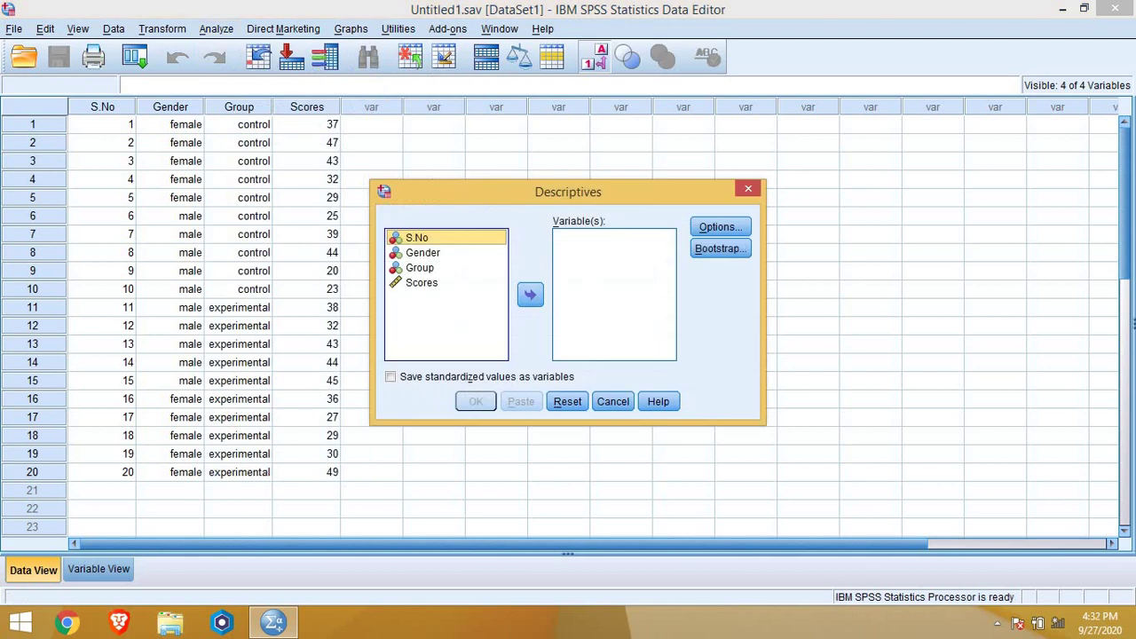
click(431, 255)
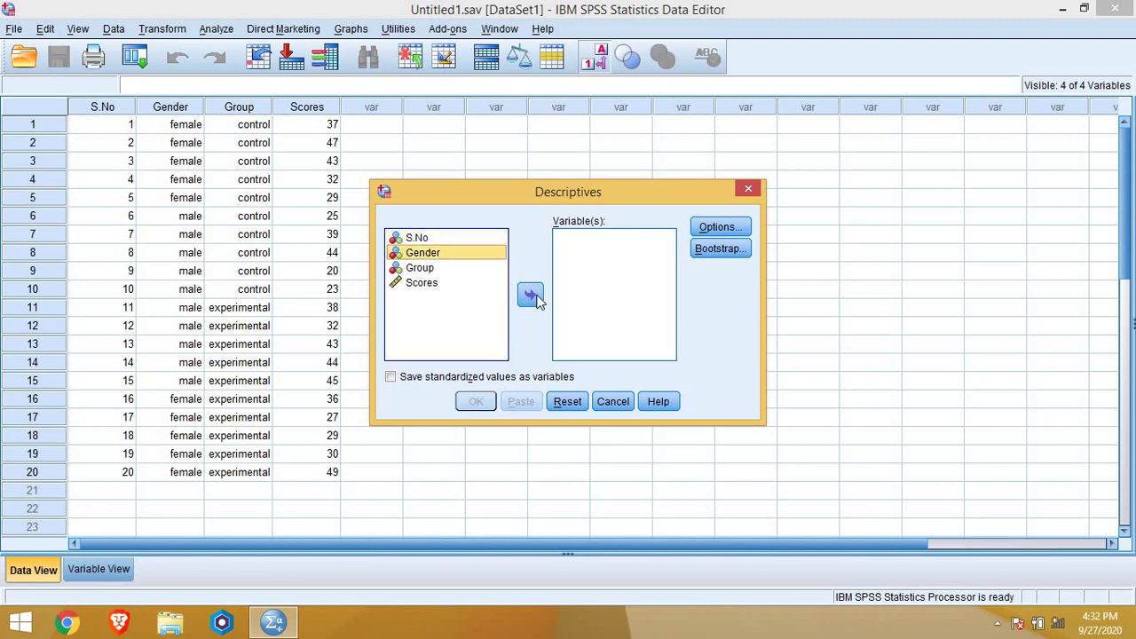
click(531, 295)
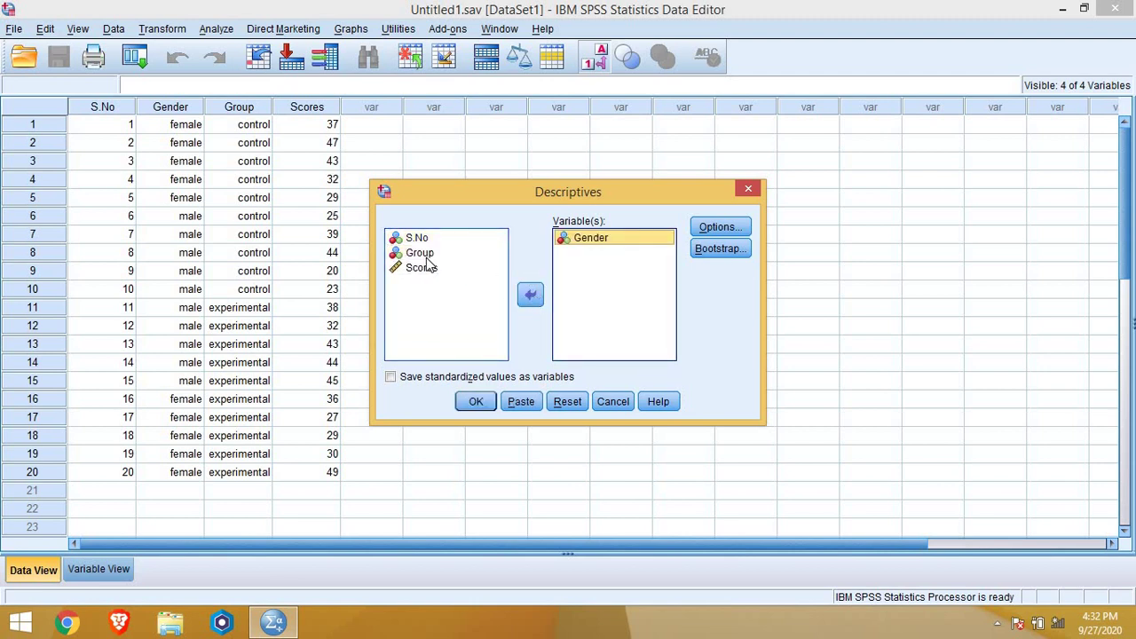
click(426, 257)
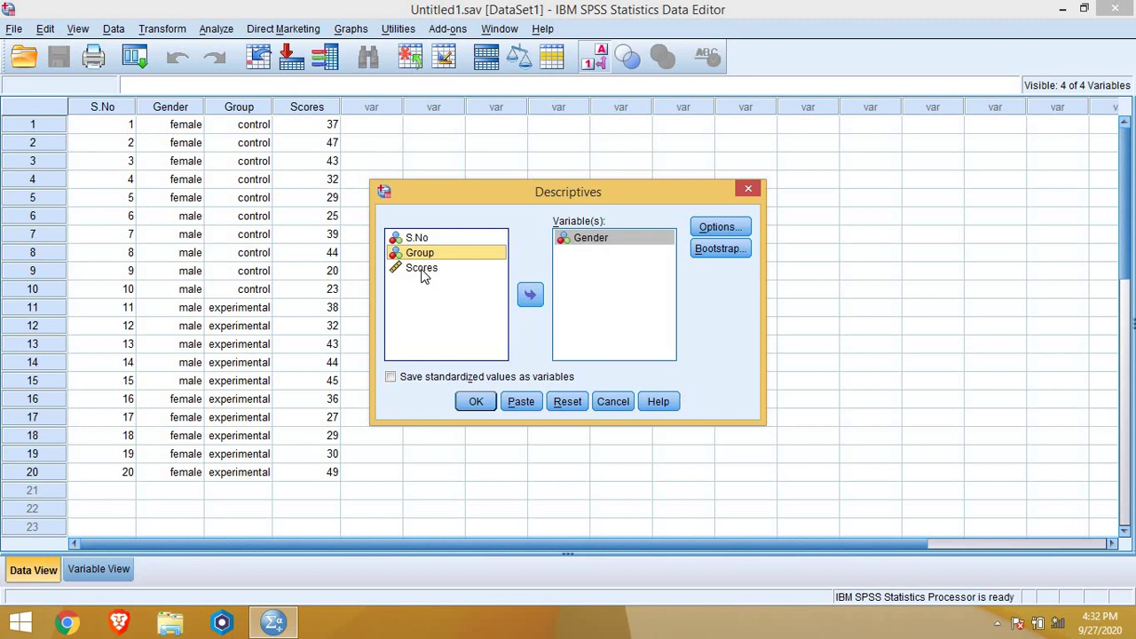
click(424, 268)
click(441, 254)
click(541, 294)
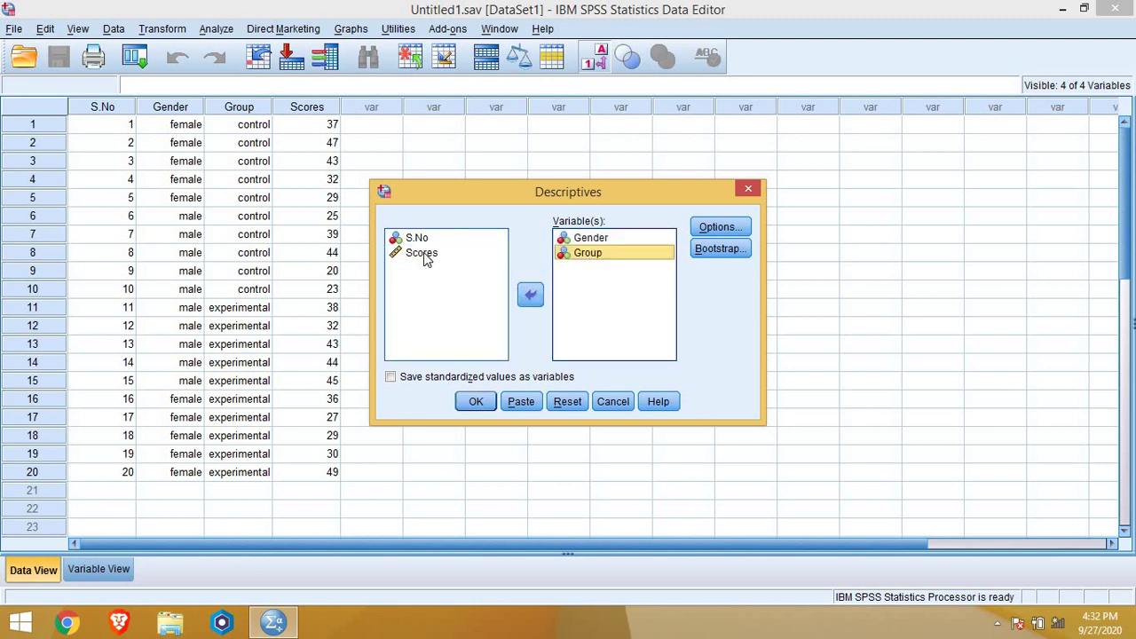
click(425, 257)
click(532, 296)
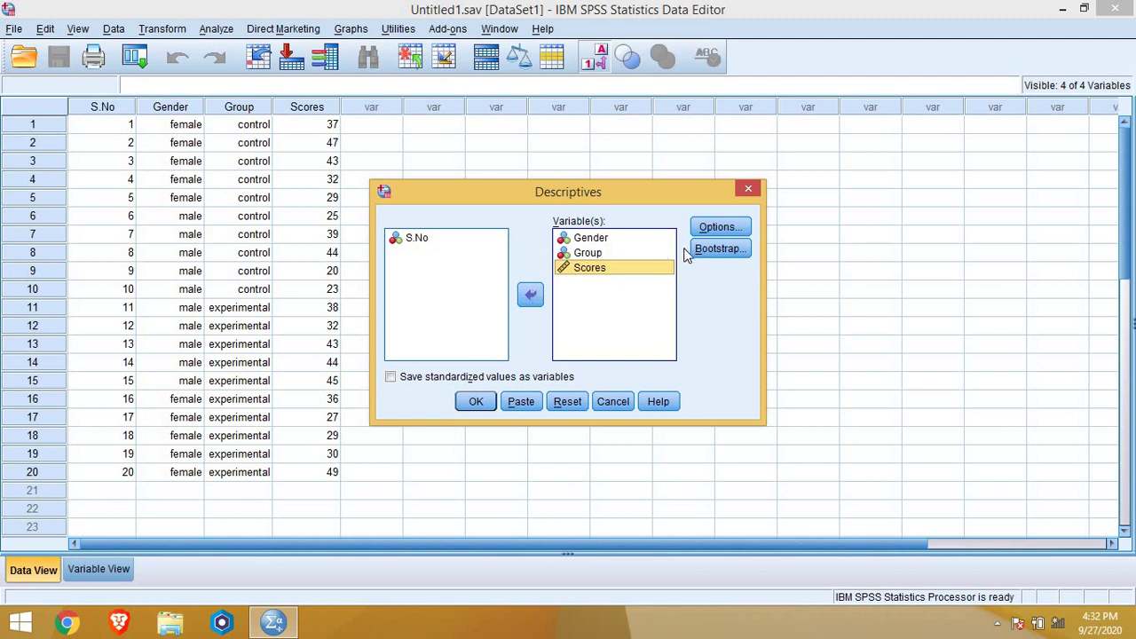
Keep Mean, Std. deviation, Minimum and Maximum in Options, then run Descriptives.
click(703, 229)
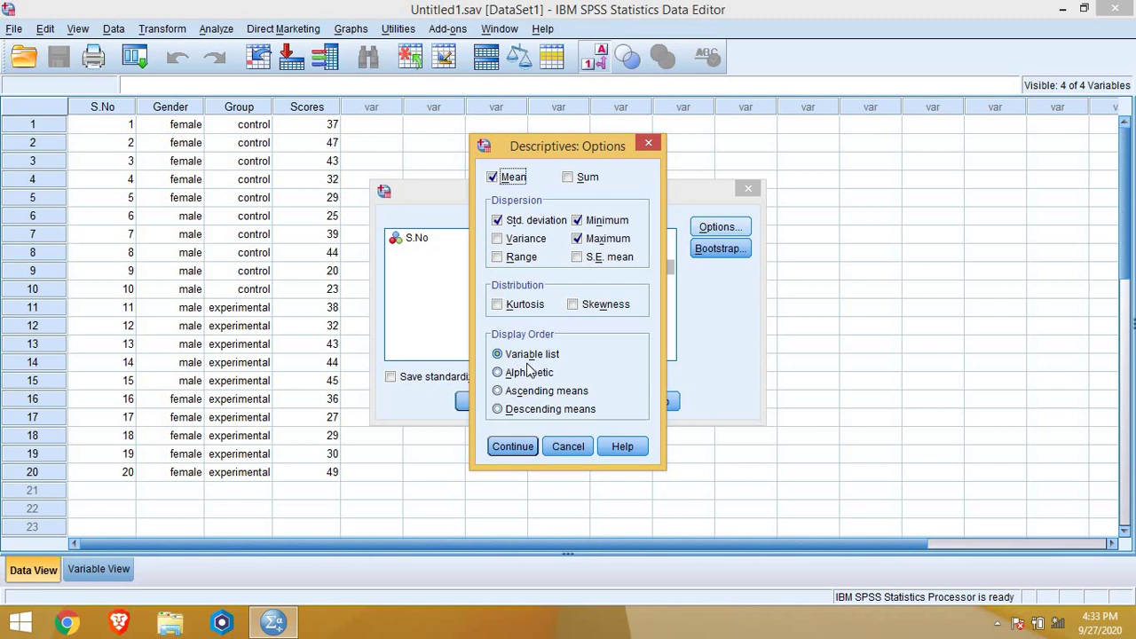
click(511, 447)
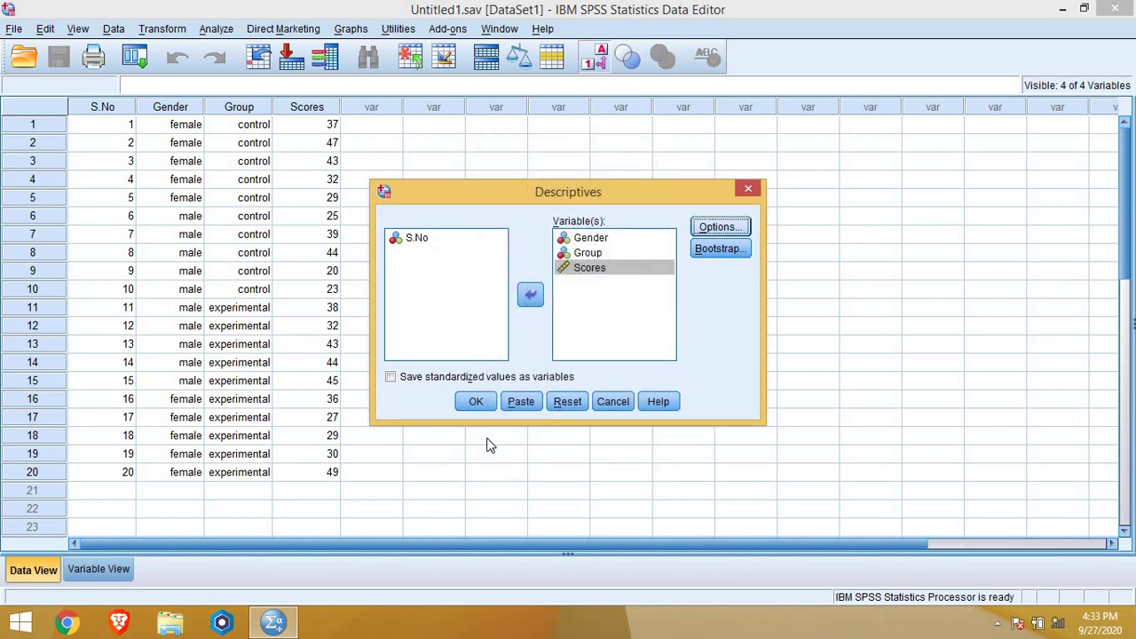
click(491, 398)
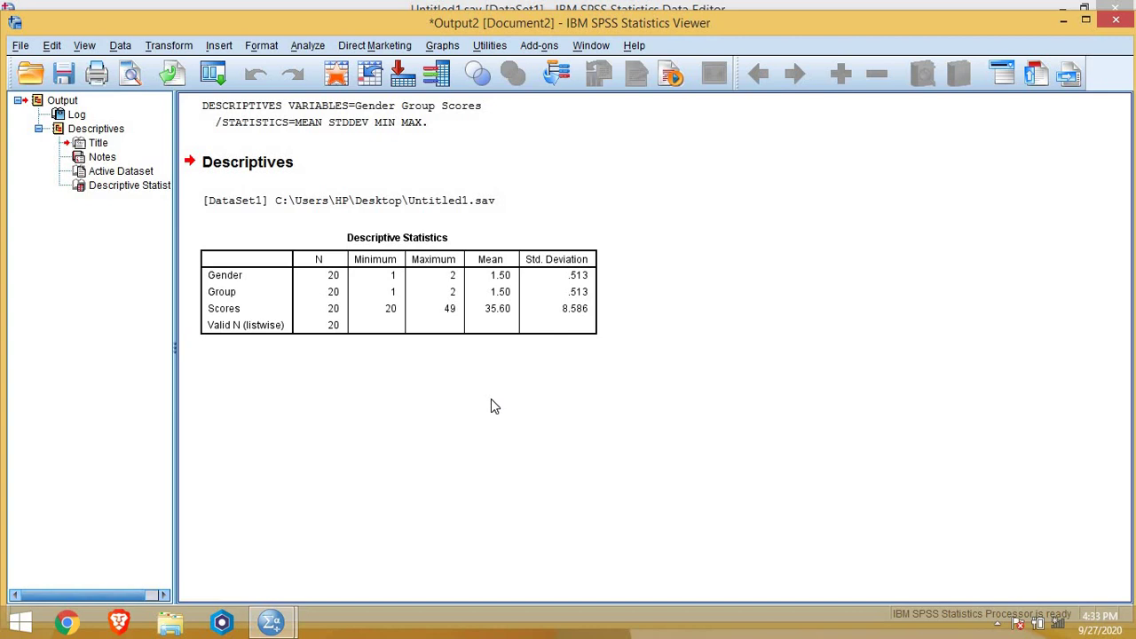
click(226, 280)
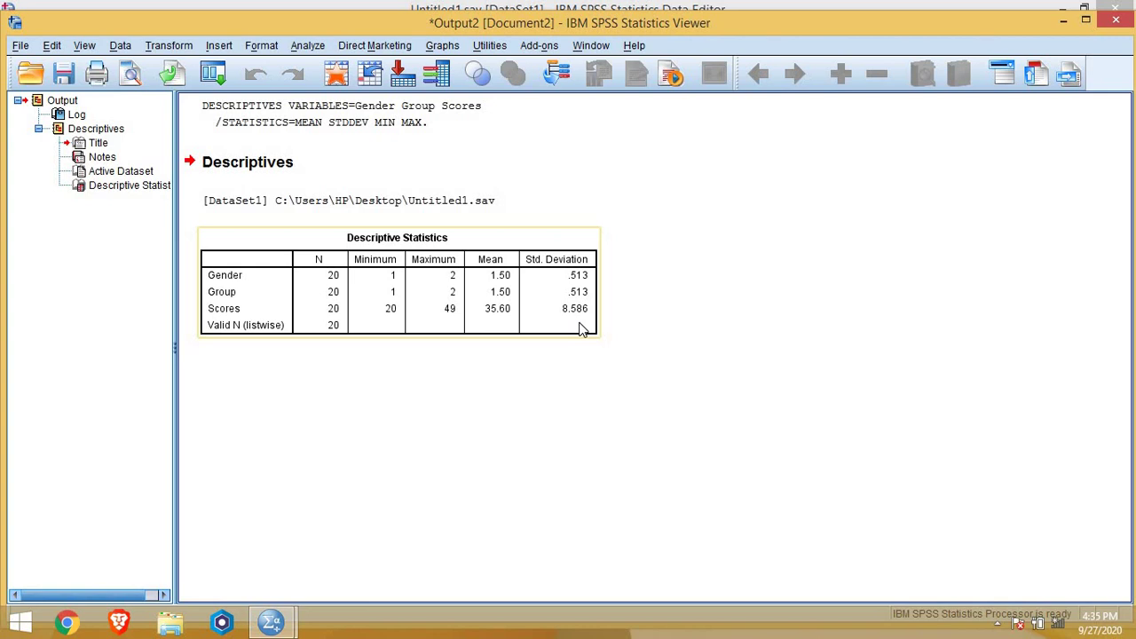
click(415, 105)
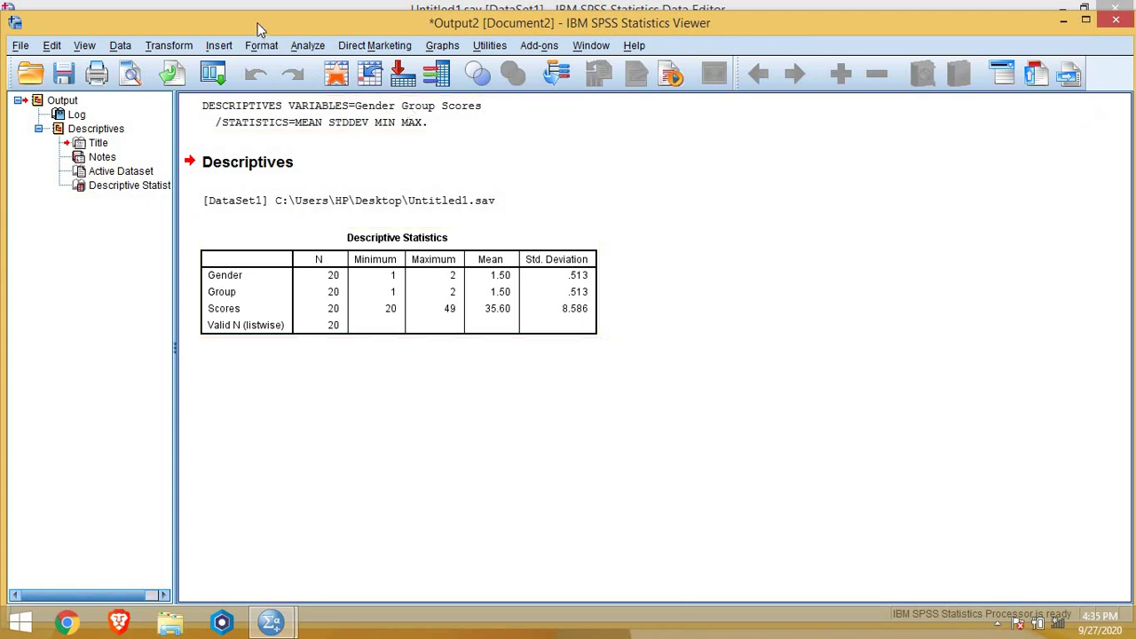
click(317, 53)
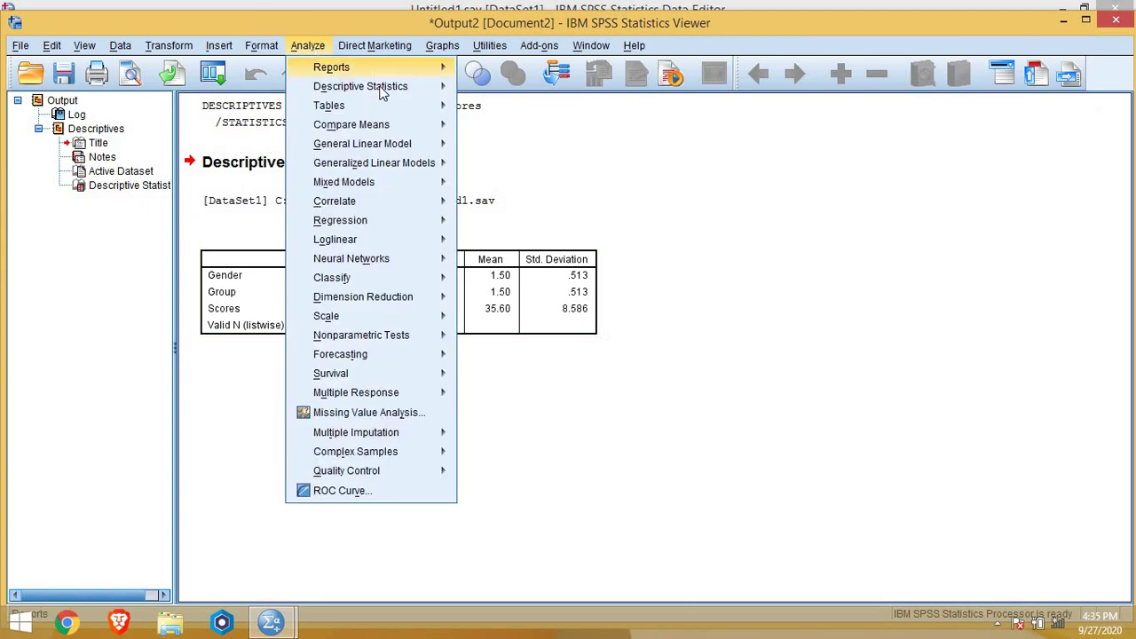
mouse_move(381, 89)
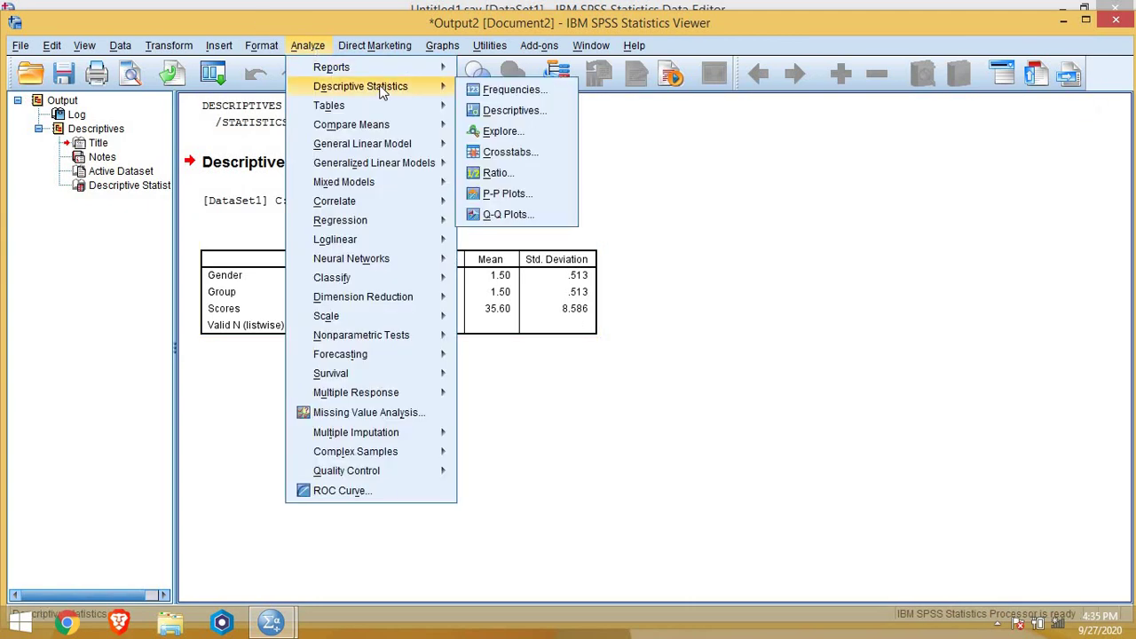
click(515, 112)
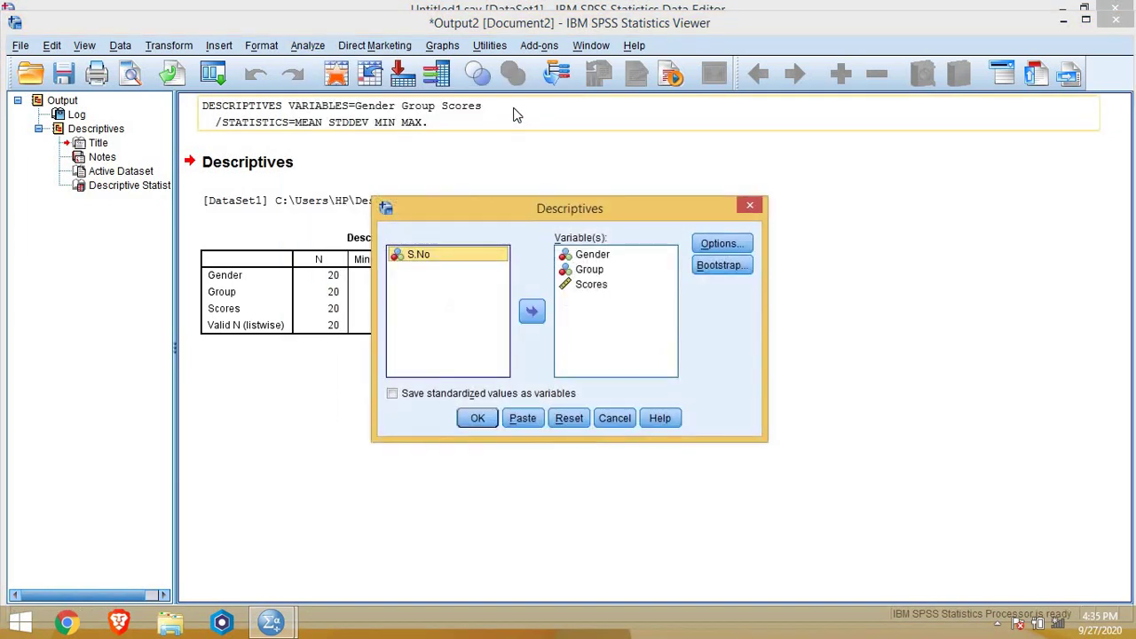
click(596, 255)
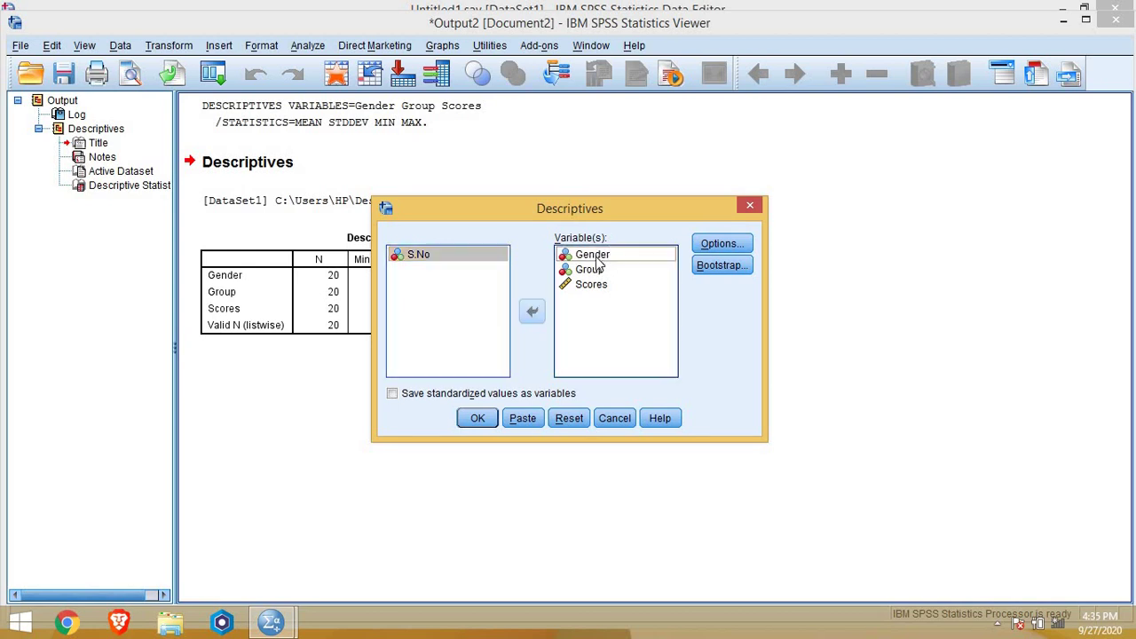
click(532, 311)
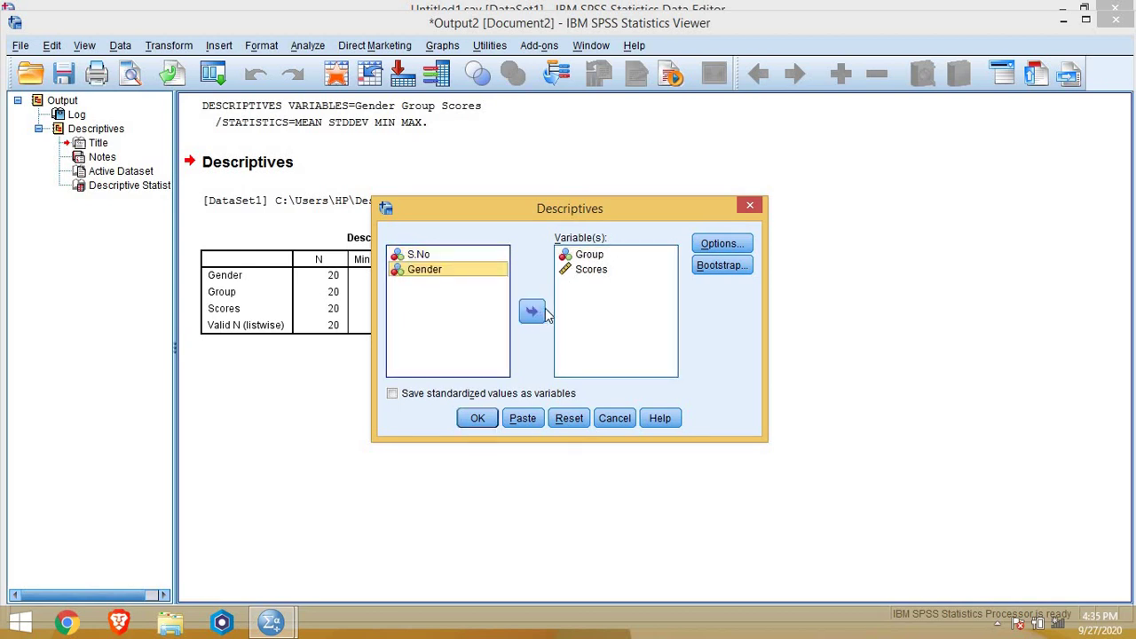
click(610, 256)
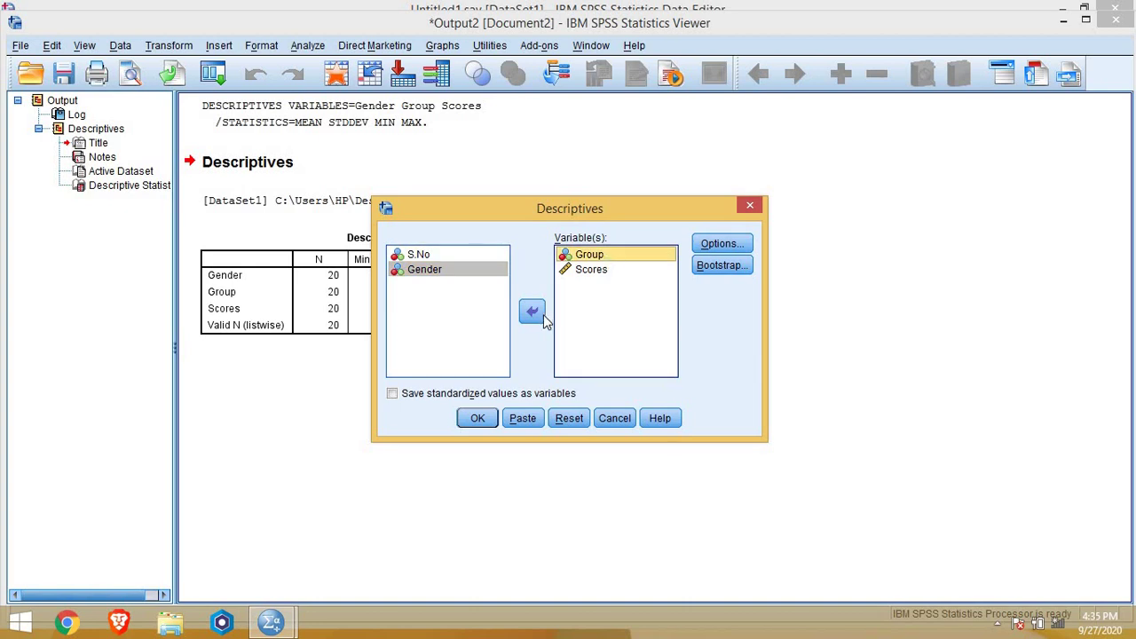
click(541, 321)
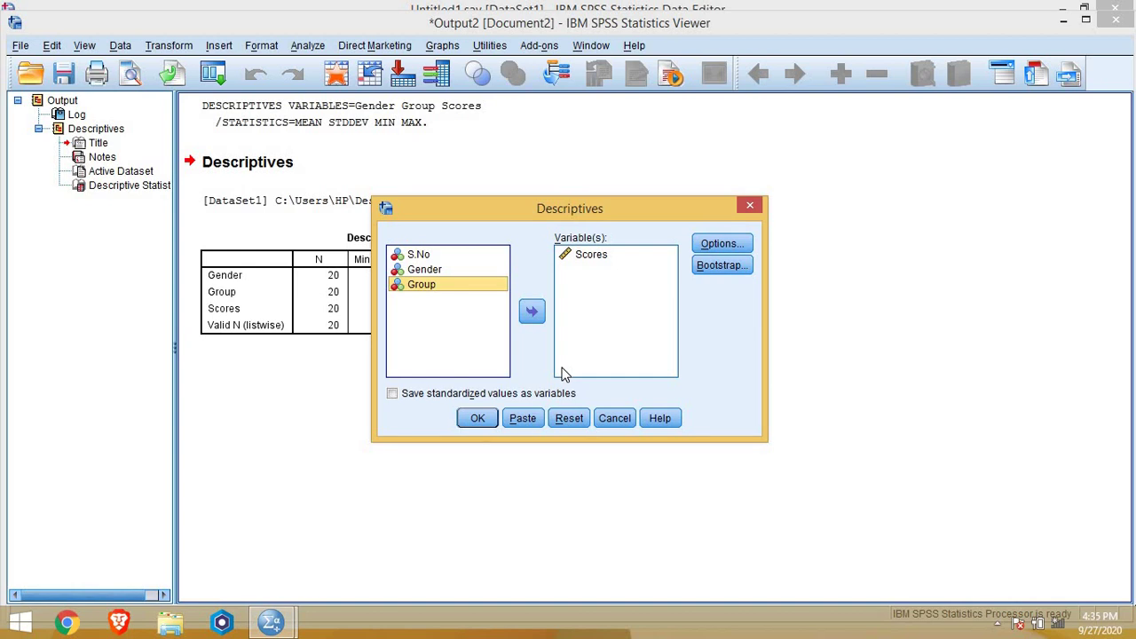
click(1084, 21)
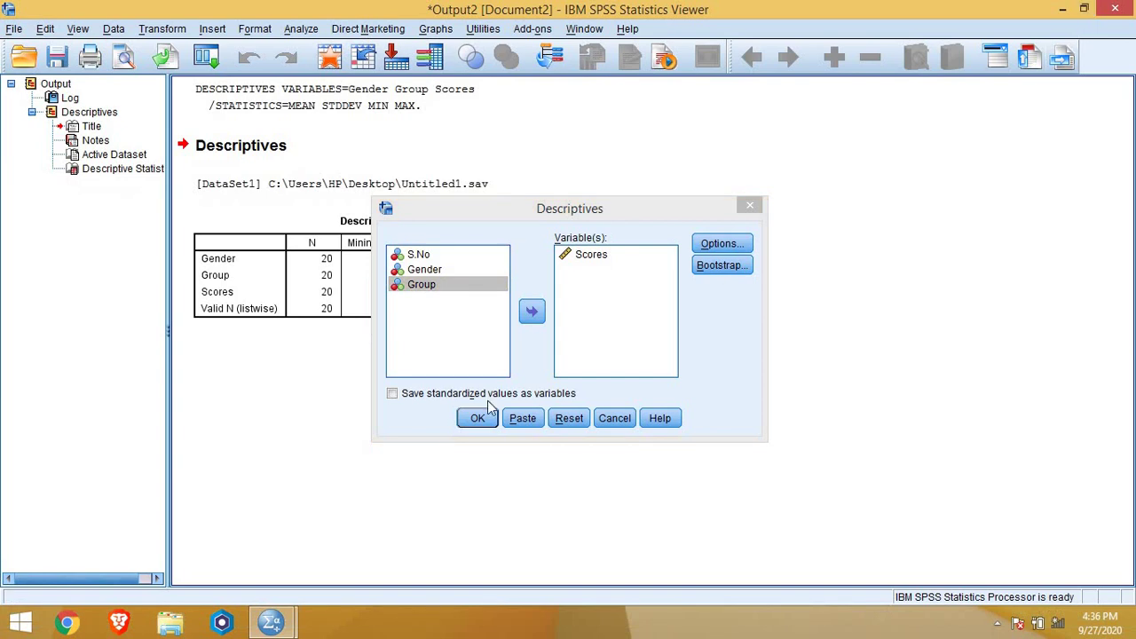
click(394, 394)
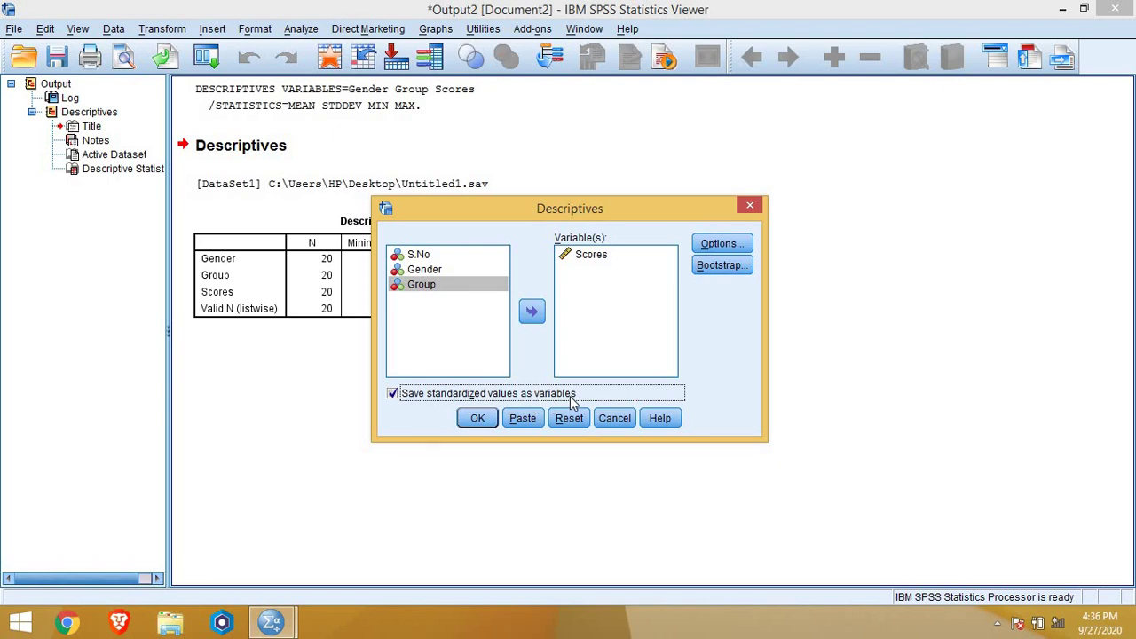
click(479, 421)
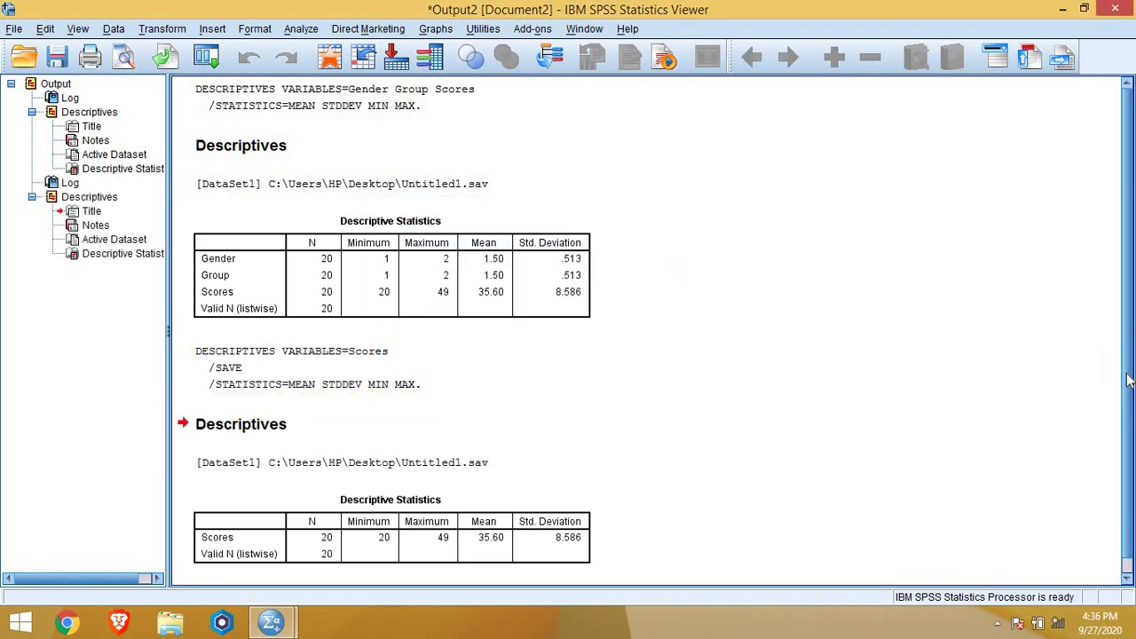
scroll(1131, 435, down, 1)
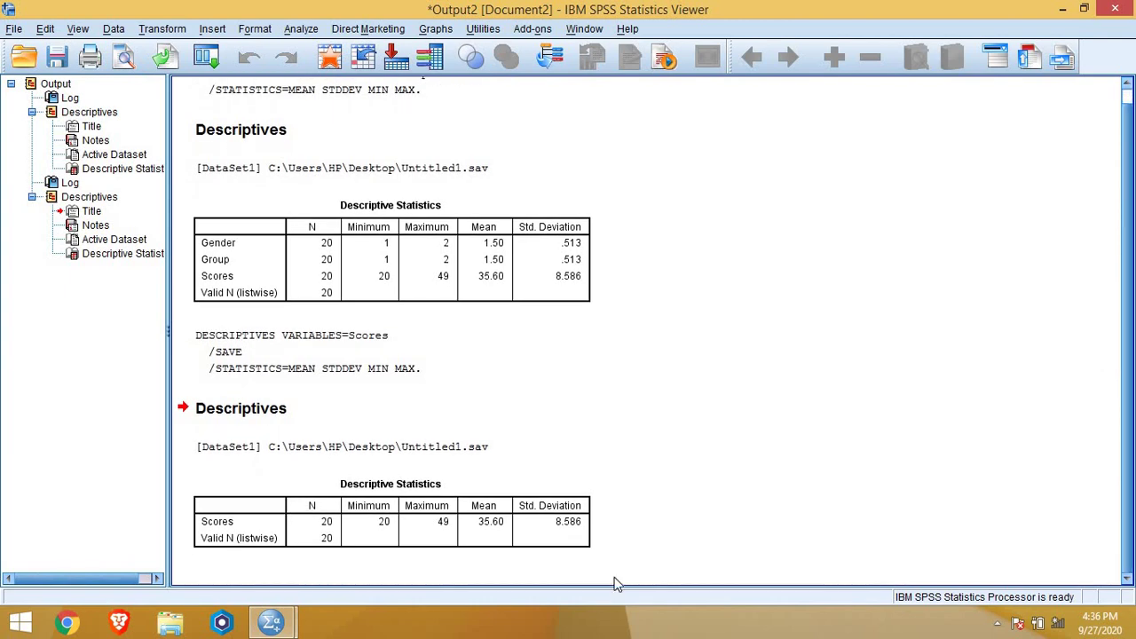
click(266, 496)
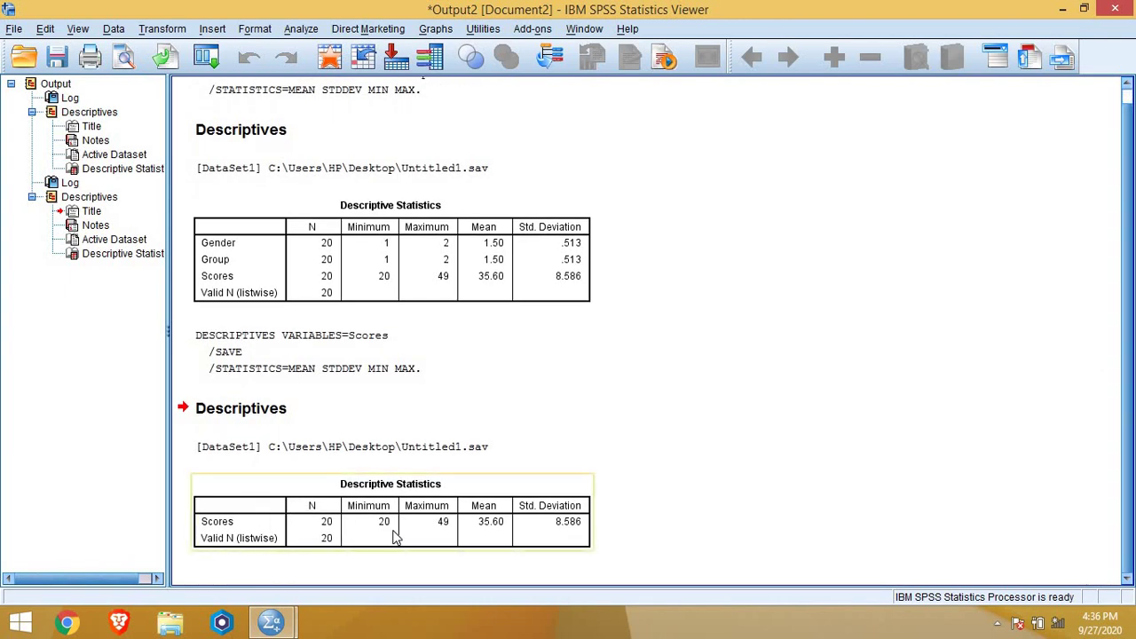
click(292, 346)
click(287, 269)
click(273, 538)
click(292, 290)
click(277, 517)
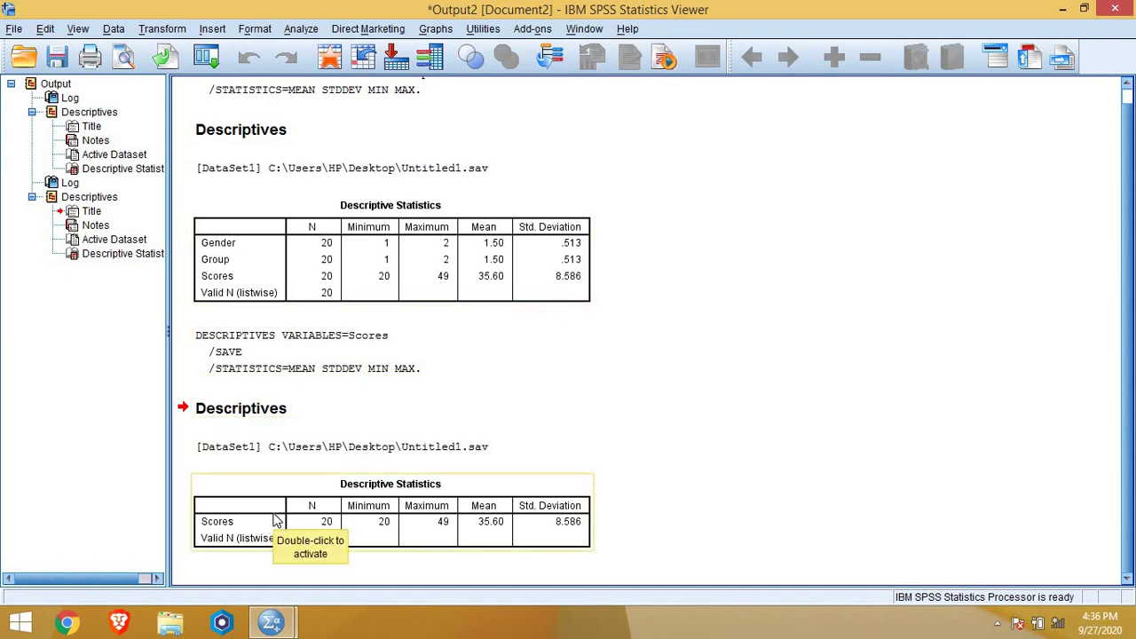
mouse_move(273, 624)
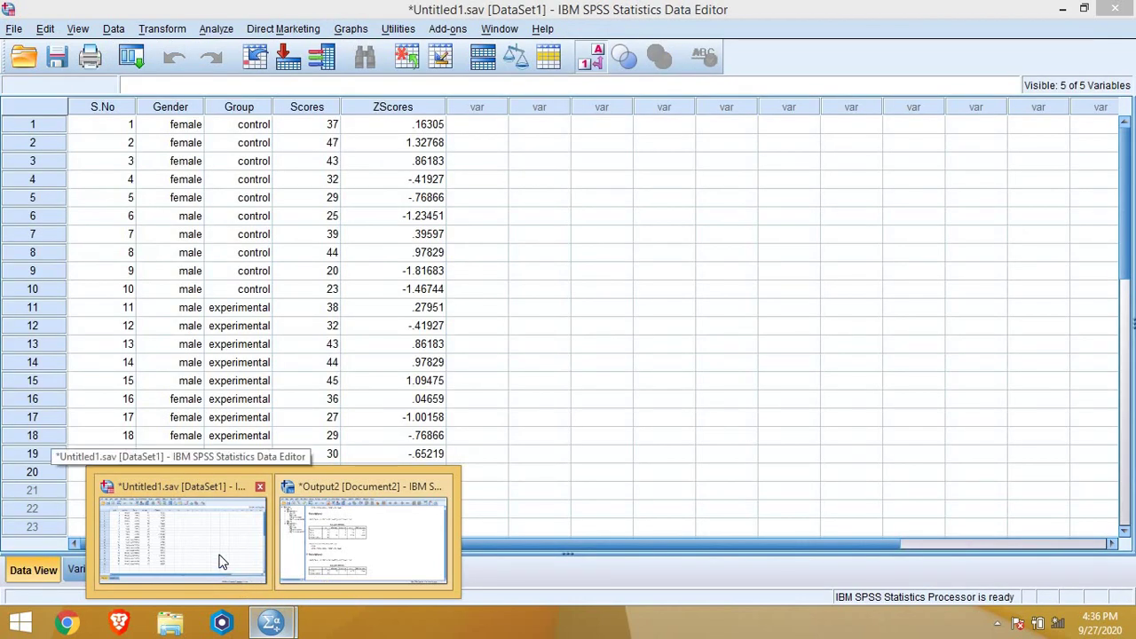
Switch to the Untitled1 Data Editor to see the ZScores values for all 20 cases.
click(222, 562)
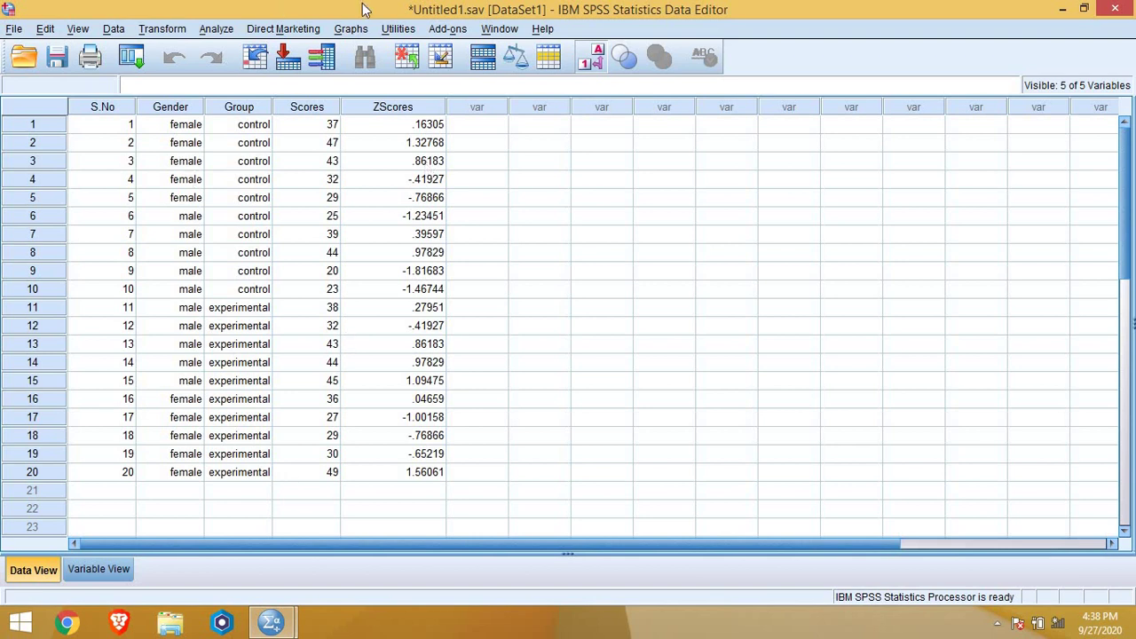
Start an Explore analysis with Scores in the Dependent List.
click(222, 36)
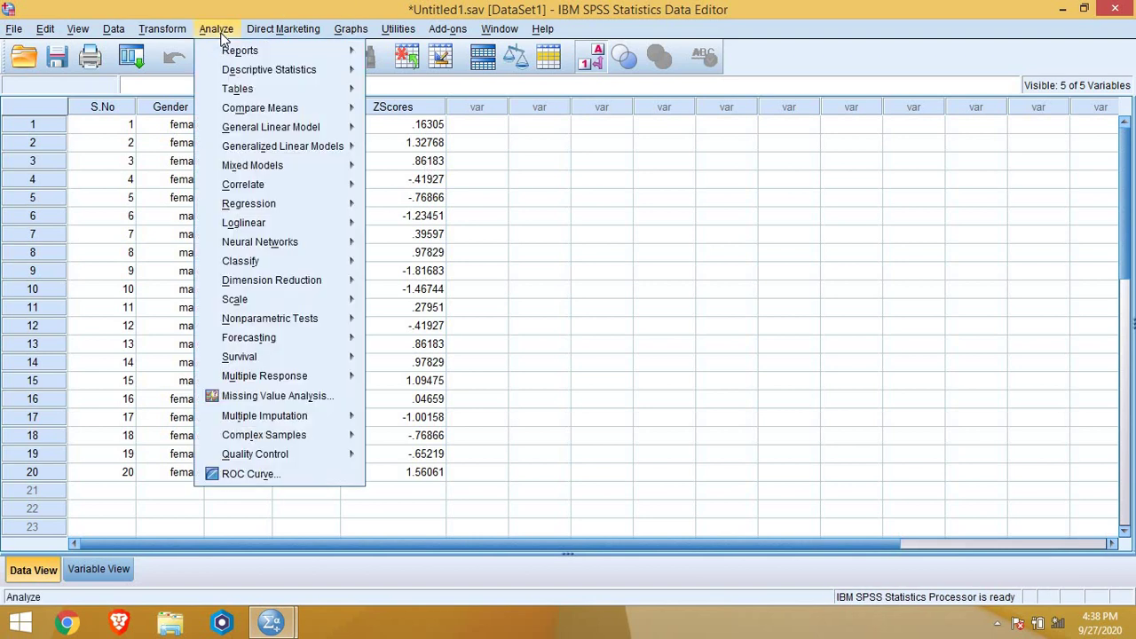
mouse_move(311, 71)
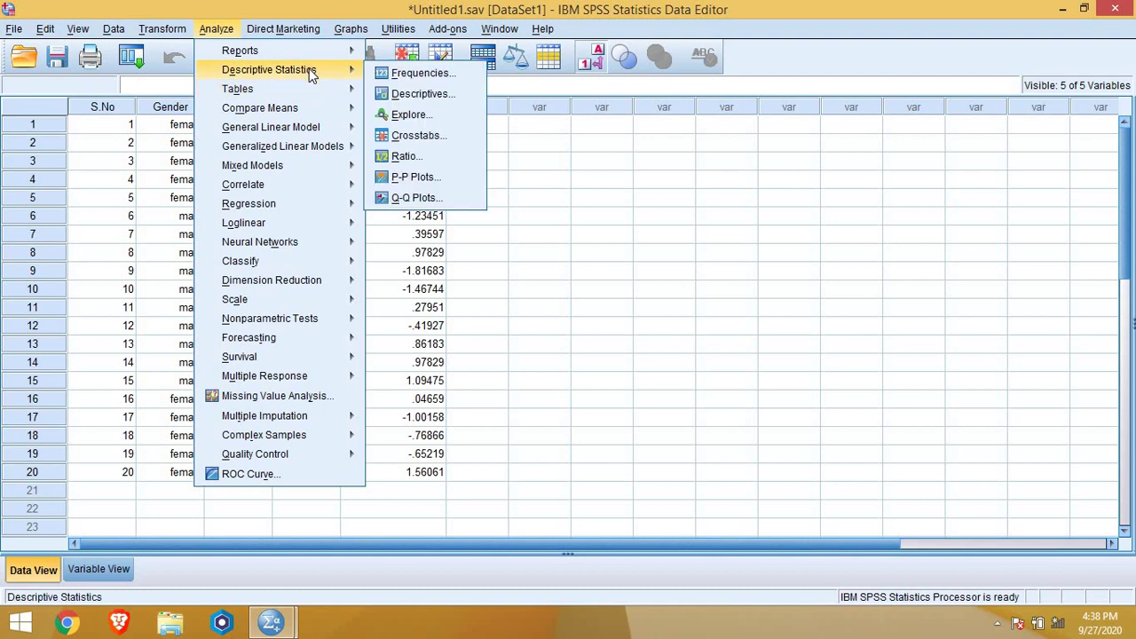
click(410, 114)
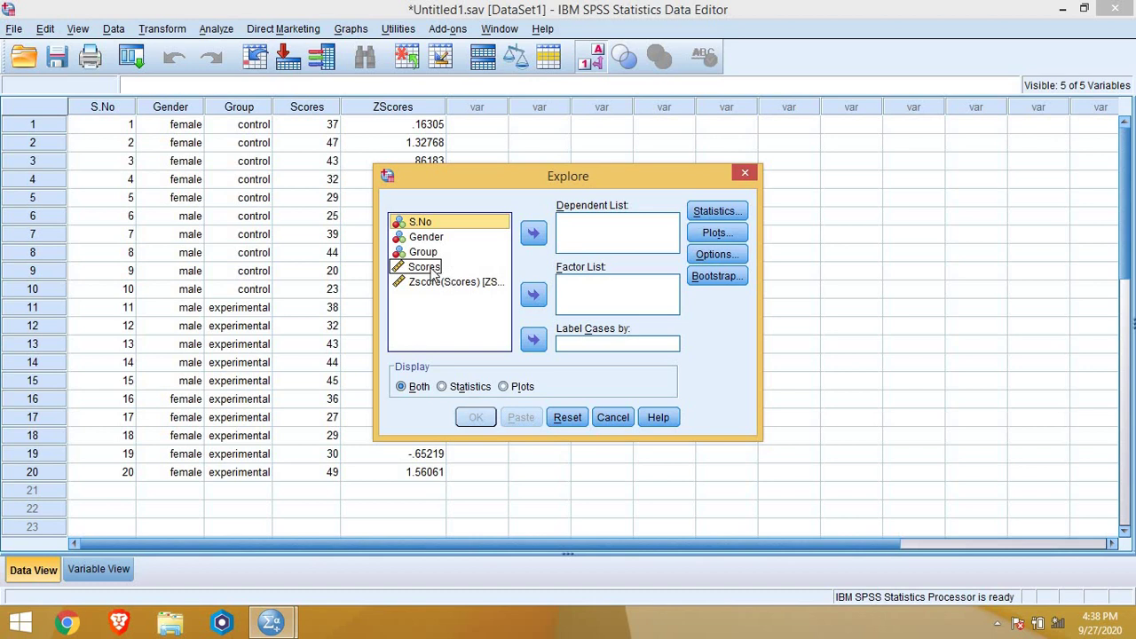
click(434, 271)
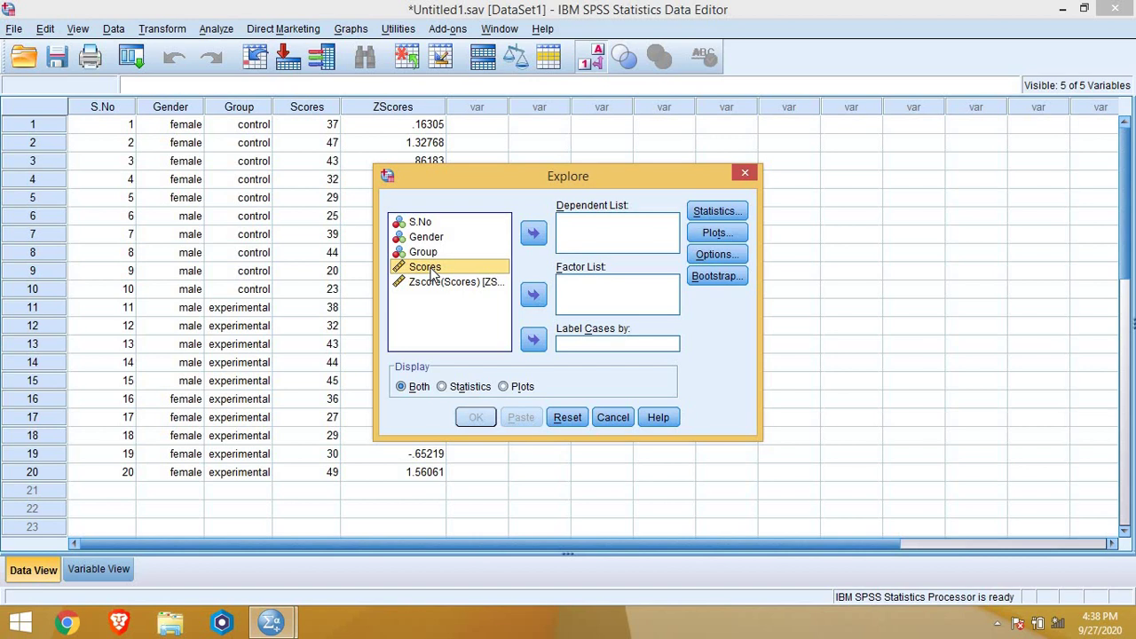
click(535, 235)
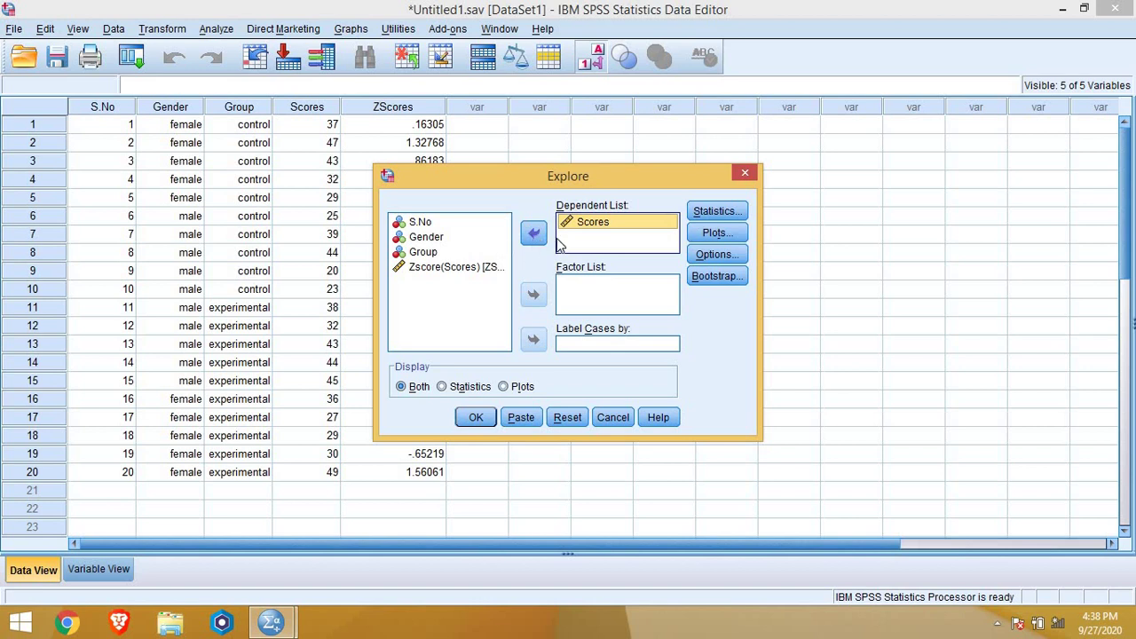
Add Outliers and Percentiles to the Explore statistics.
click(716, 211)
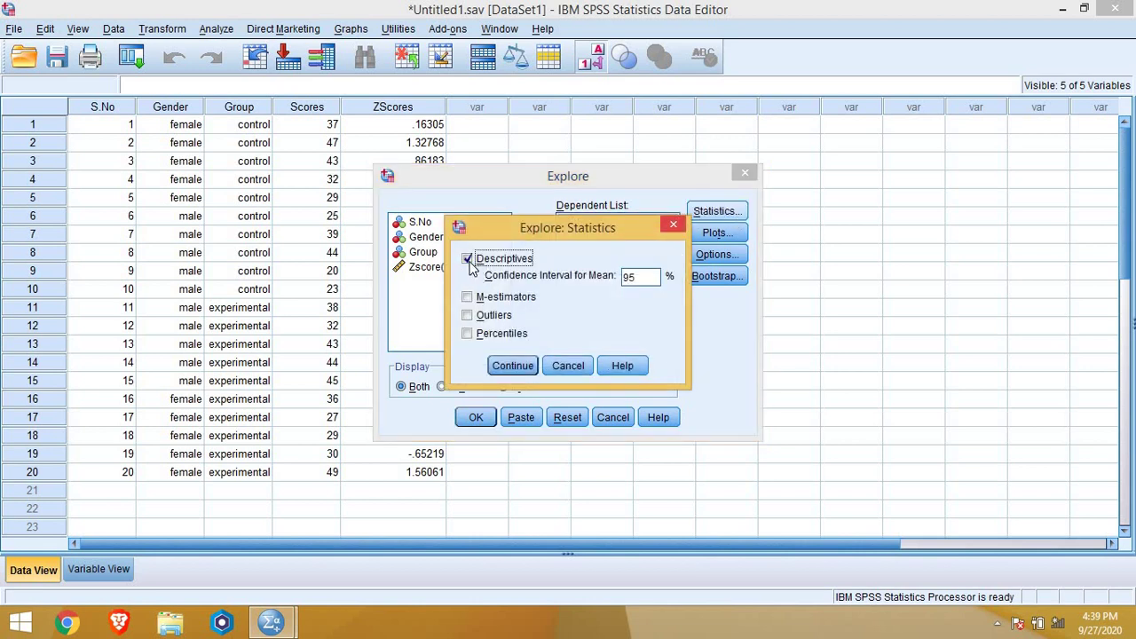
click(466, 316)
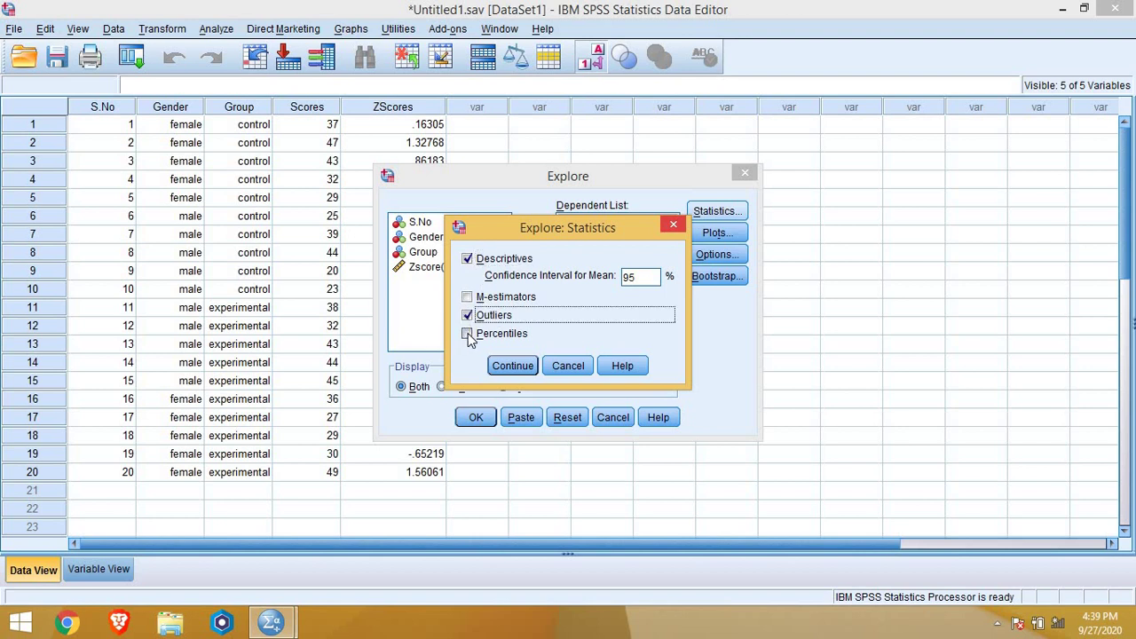
click(467, 334)
click(506, 367)
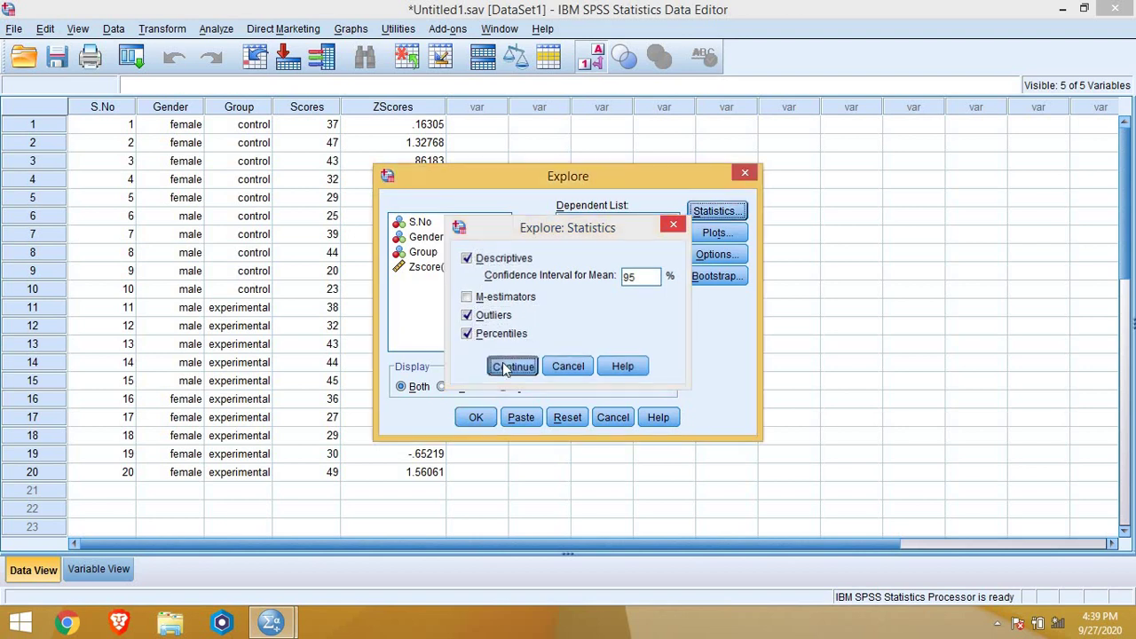
Add a Histogram to the Explore plots alongside stem-and-leaf.
click(734, 235)
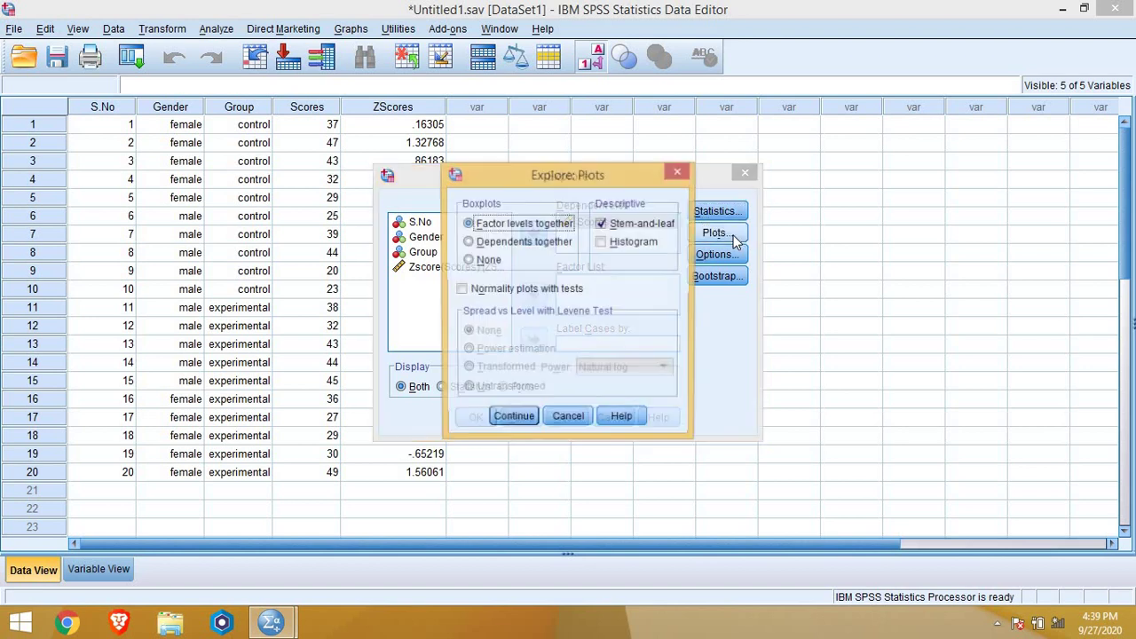
click(600, 245)
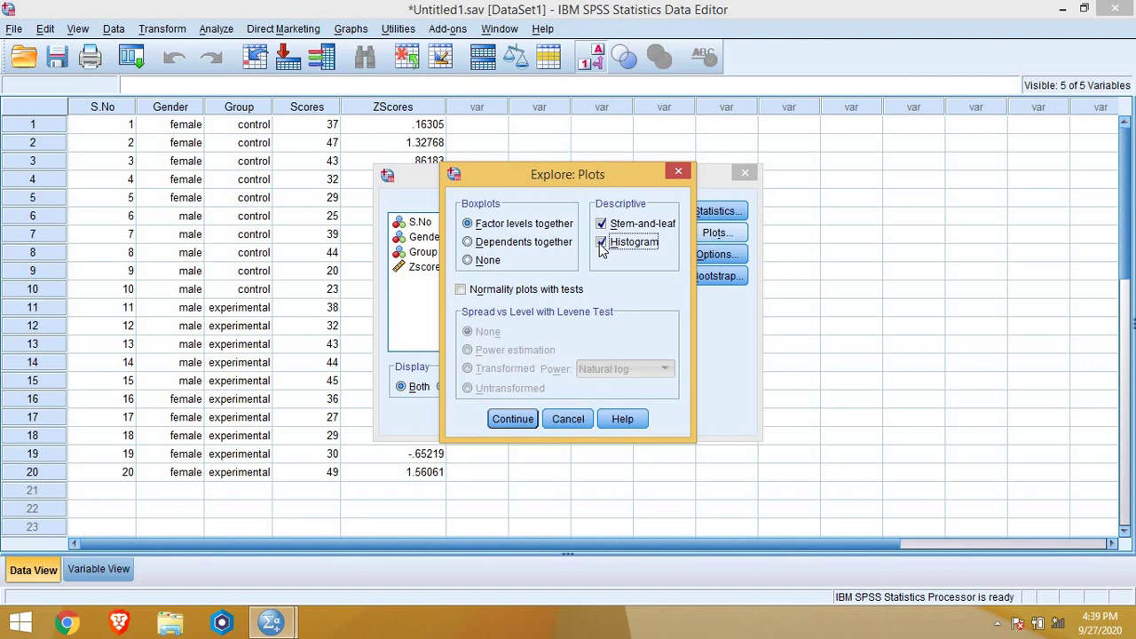
click(522, 422)
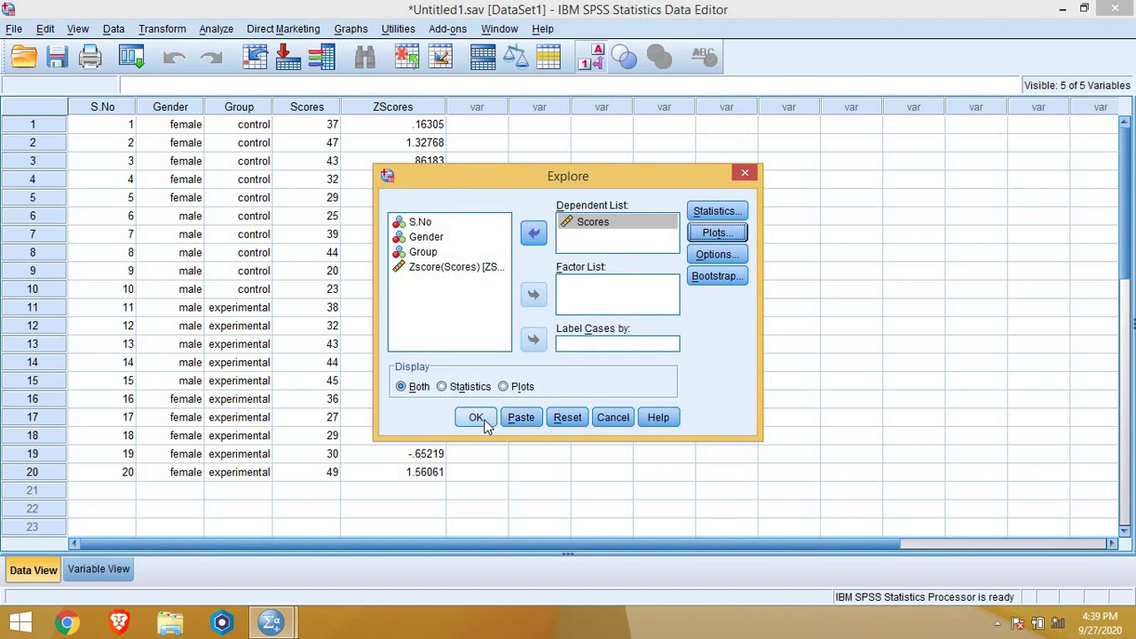
Run Explore on Scores and scroll through the Descriptives and percentiles tables.
click(477, 418)
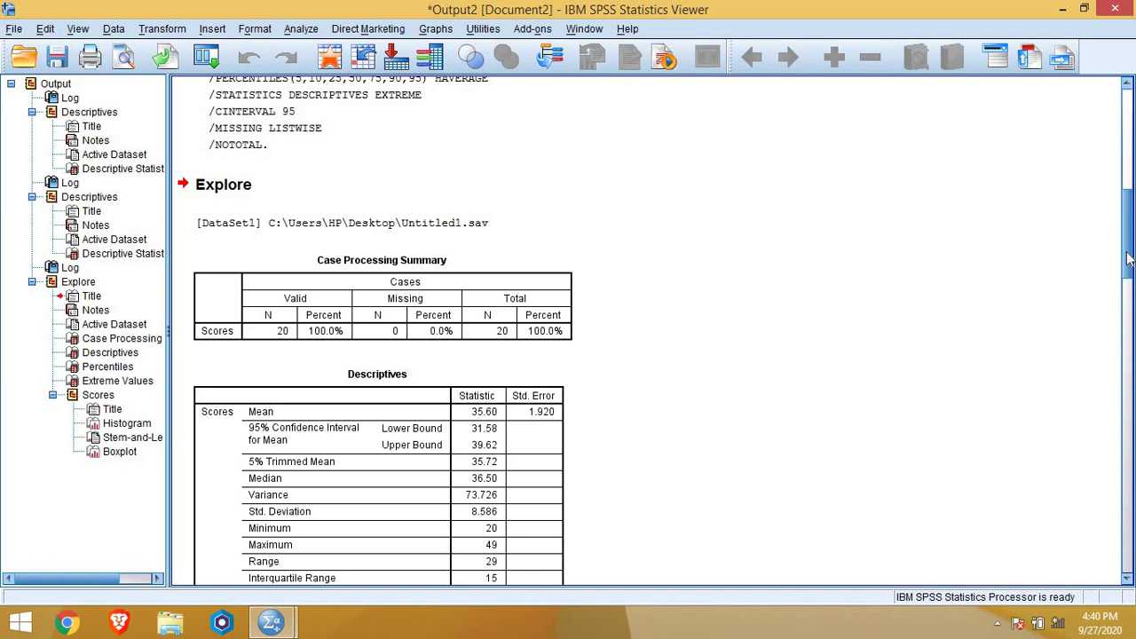
drag(1127, 258, 1127, 275)
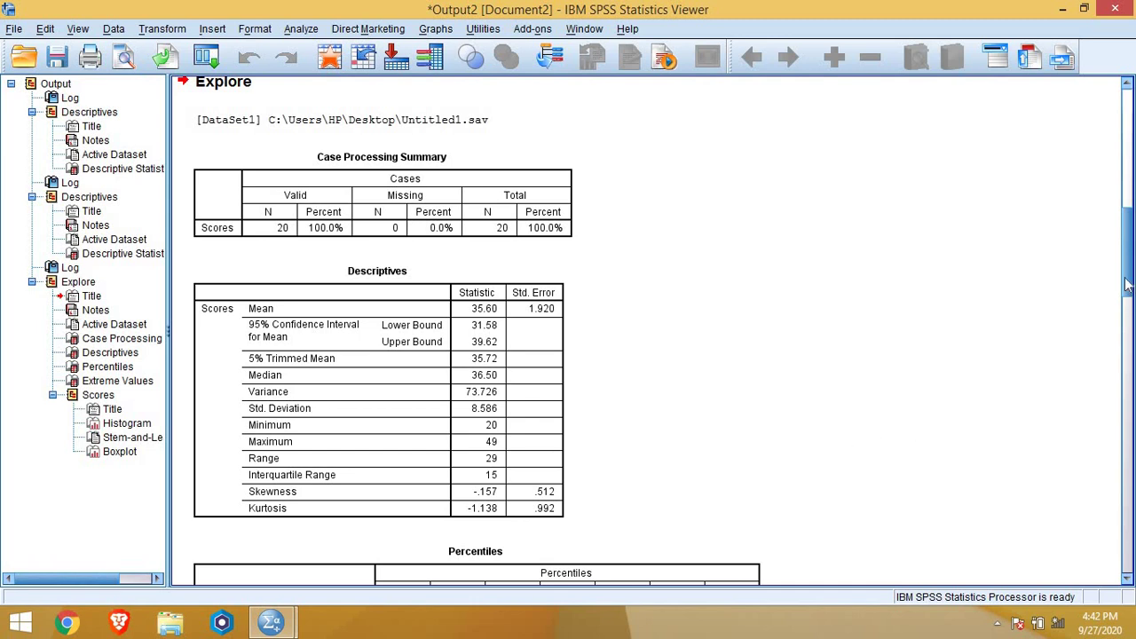
drag(1127, 282, 1130, 351)
scroll(663, 334, down, 5)
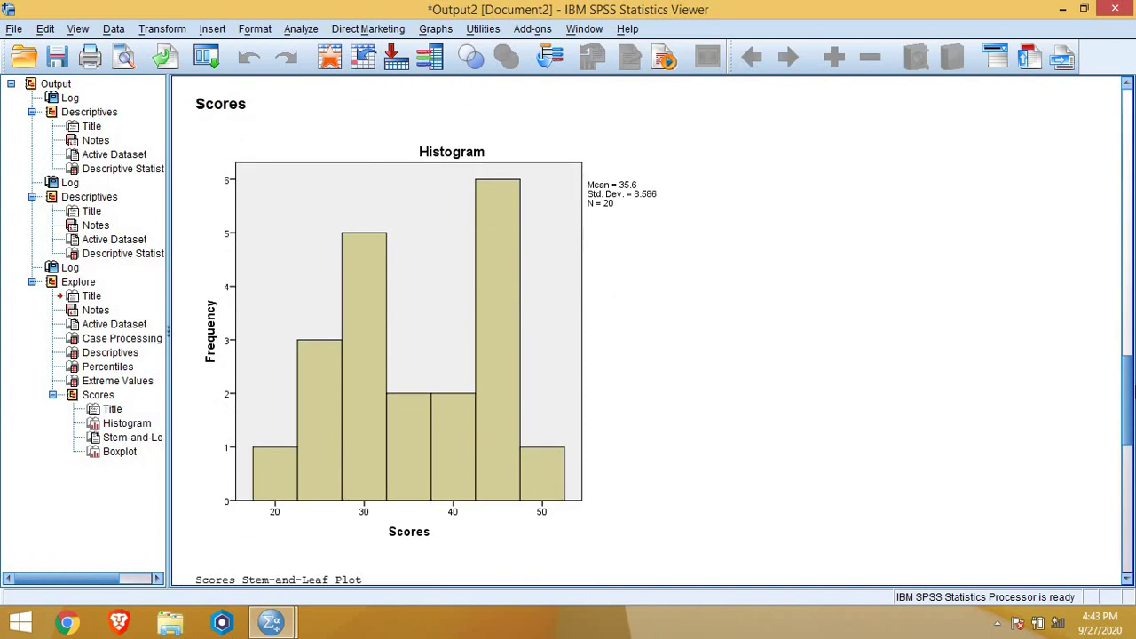
scroll(663, 333, down, 1)
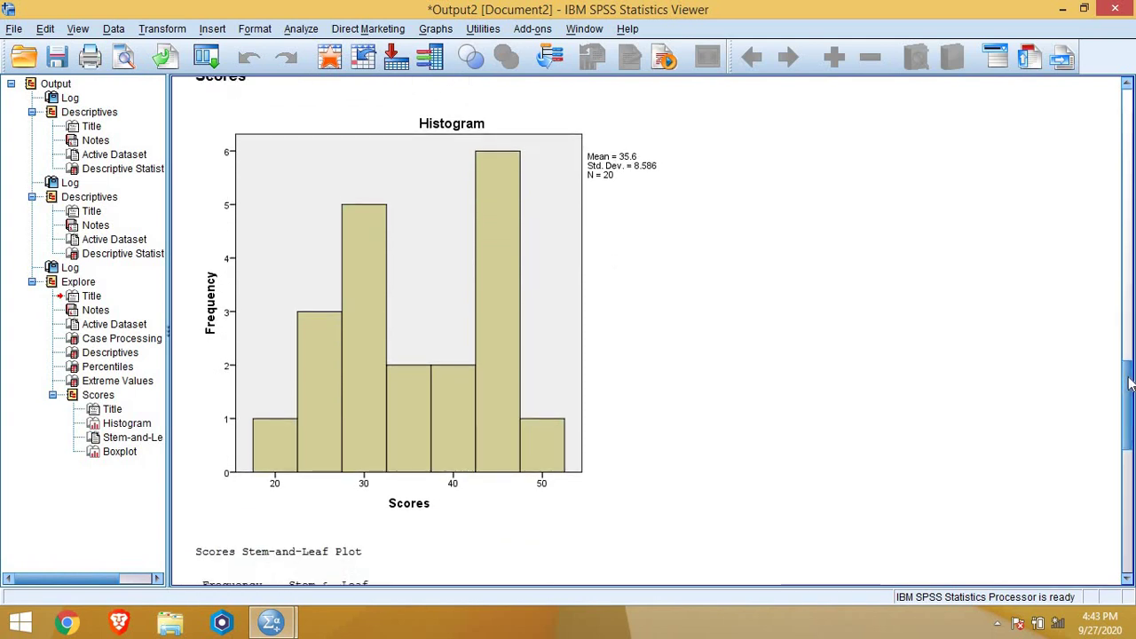
scroll(663, 334, down, 4)
scroll(663, 334, down, 6)
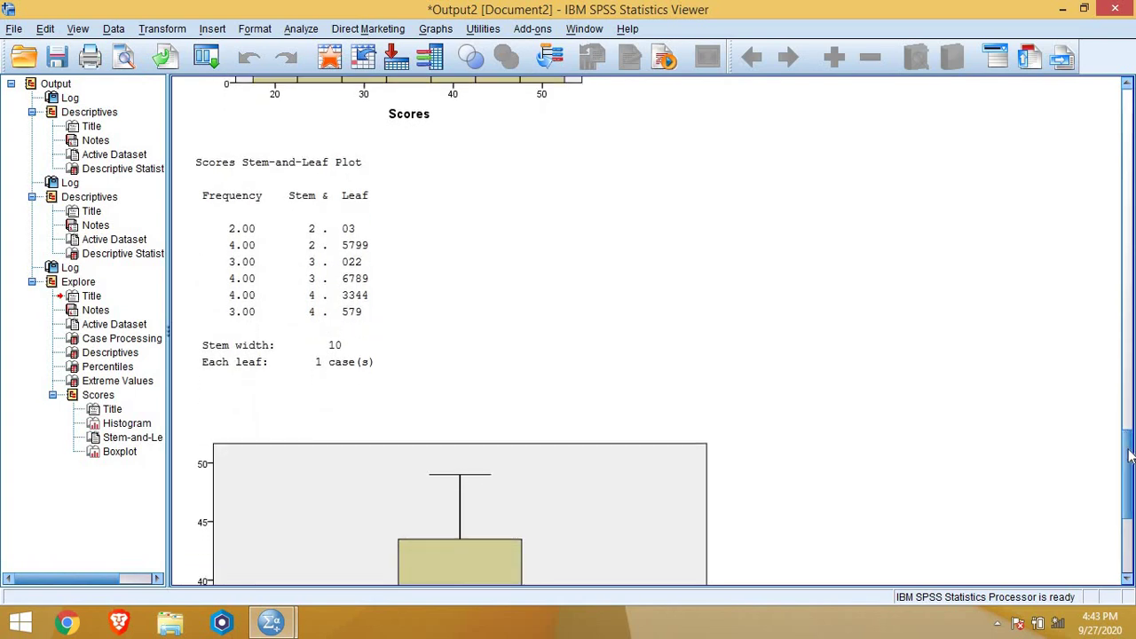
drag(1129, 457, 1129, 506)
scroll(1132, 506, down, 1)
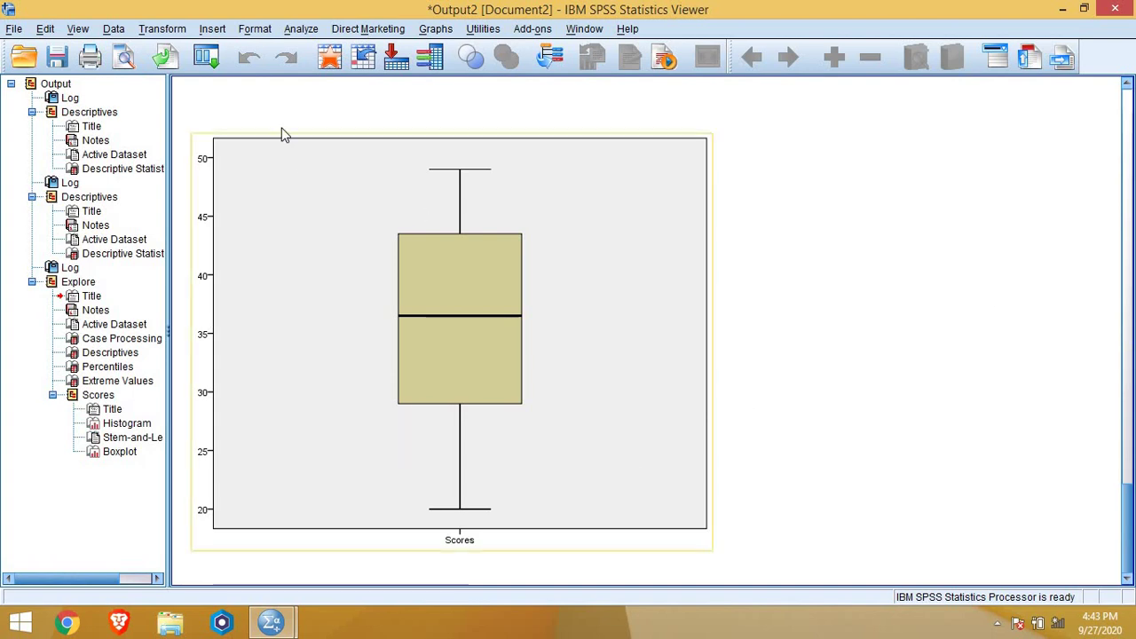
Rerun Explore on Scores with Gender in the Factor List.
click(302, 29)
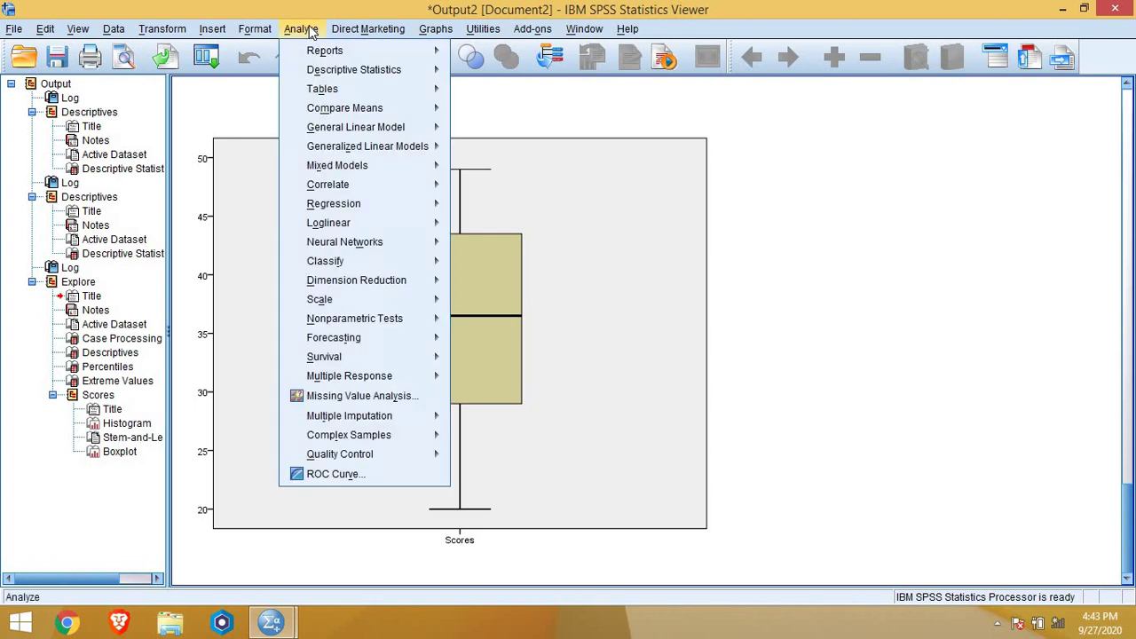
mouse_move(420, 75)
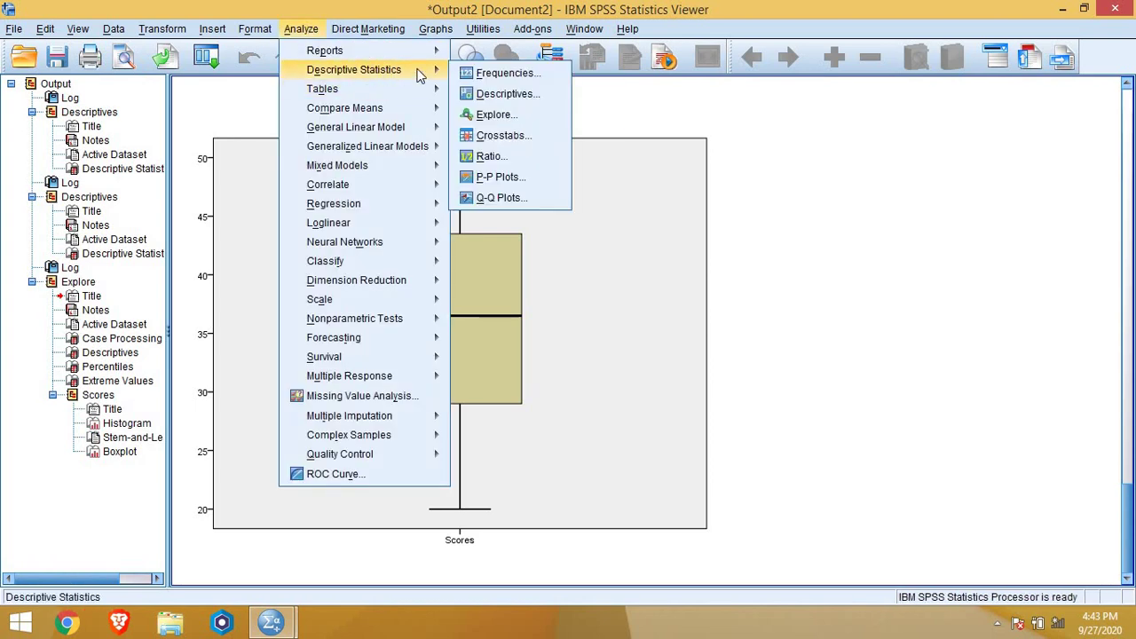
click(511, 117)
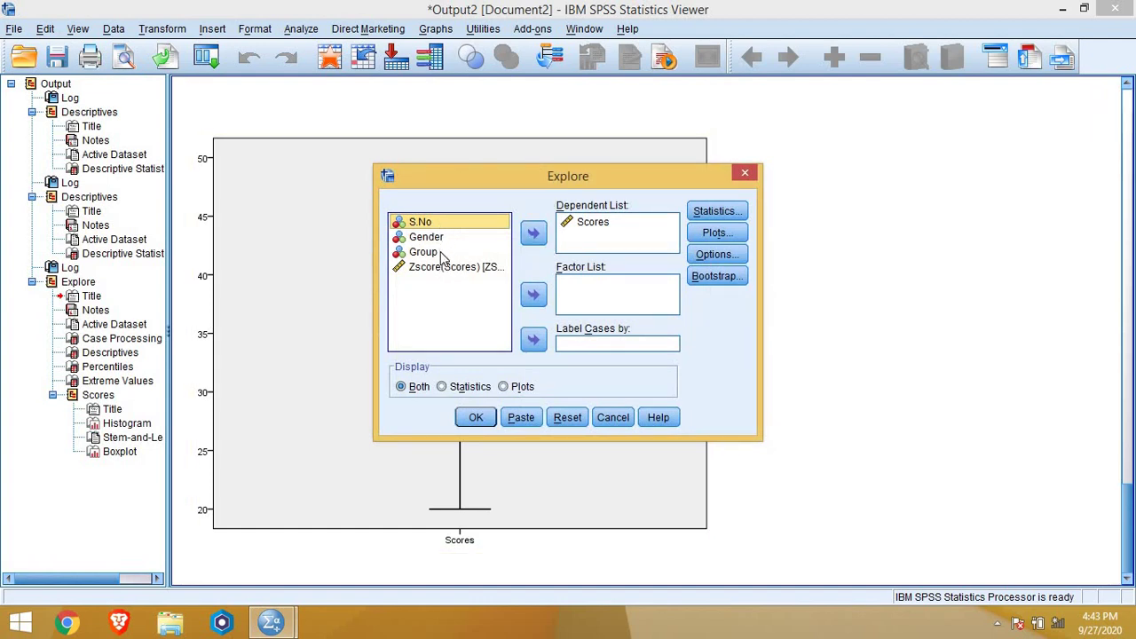
click(448, 252)
click(439, 240)
click(441, 242)
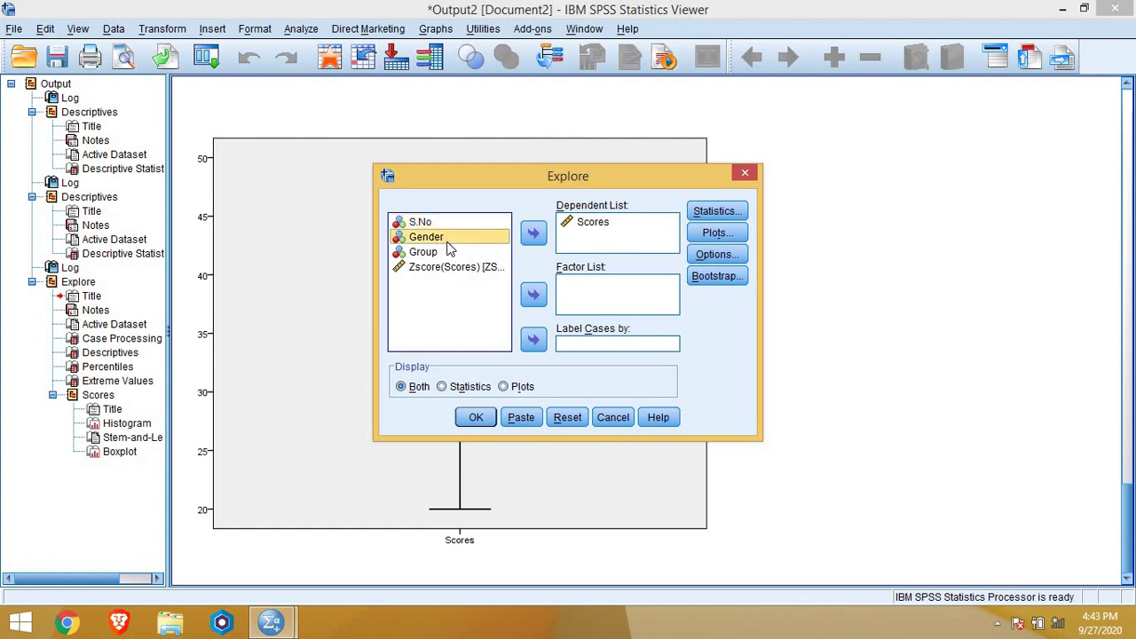
click(534, 296)
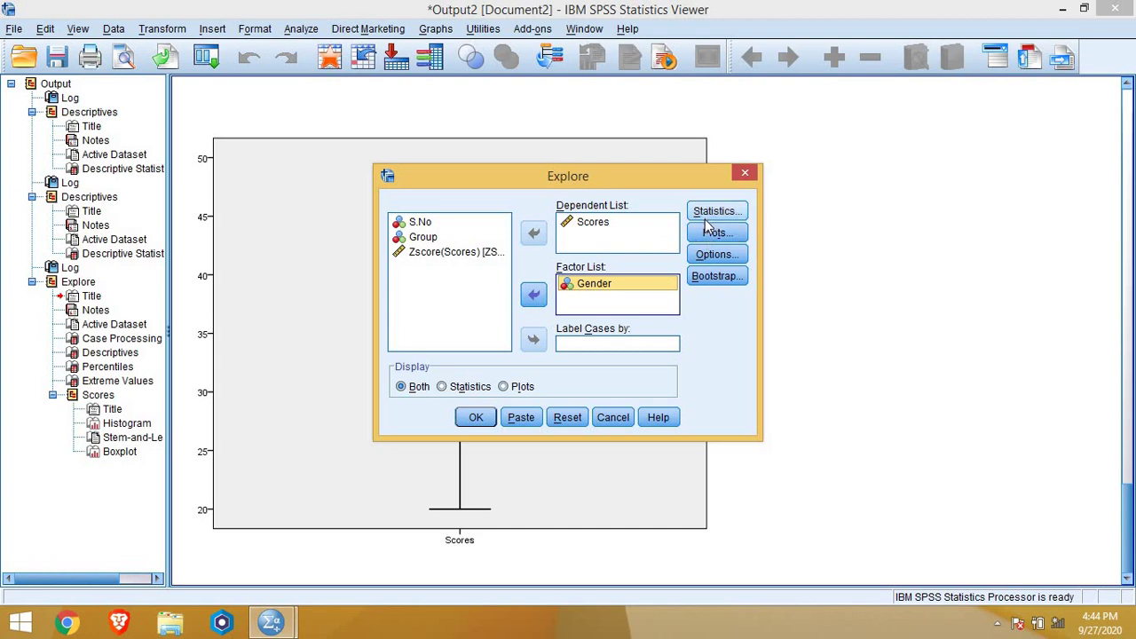
click(477, 417)
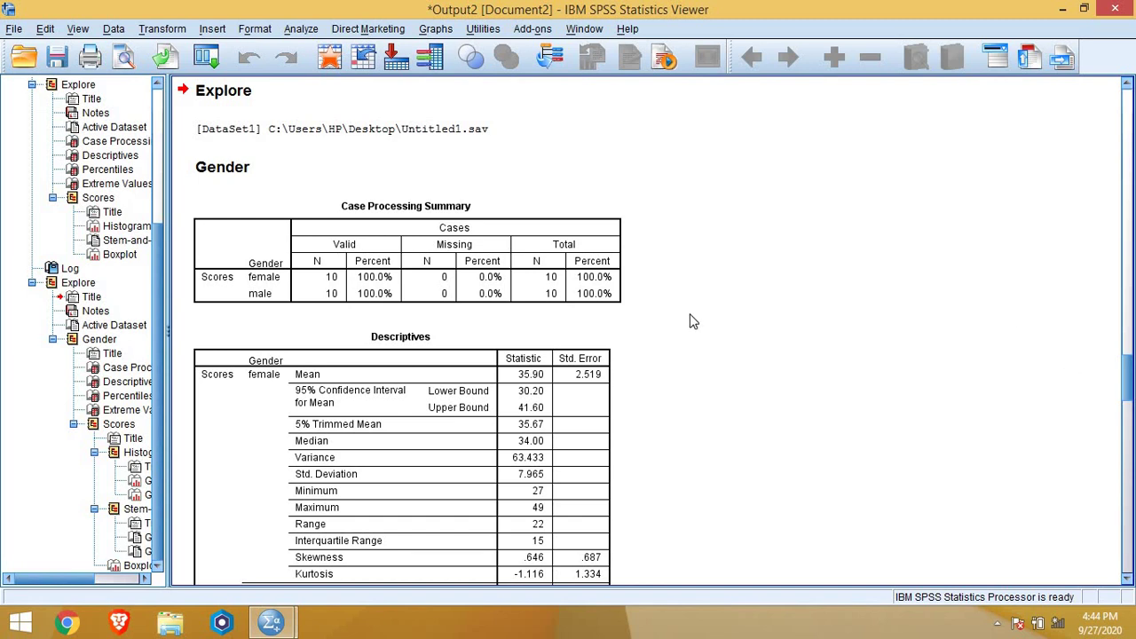
Scroll the gender-split output down to the Percentiles, Extreme Values and boxplots.
click(487, 262)
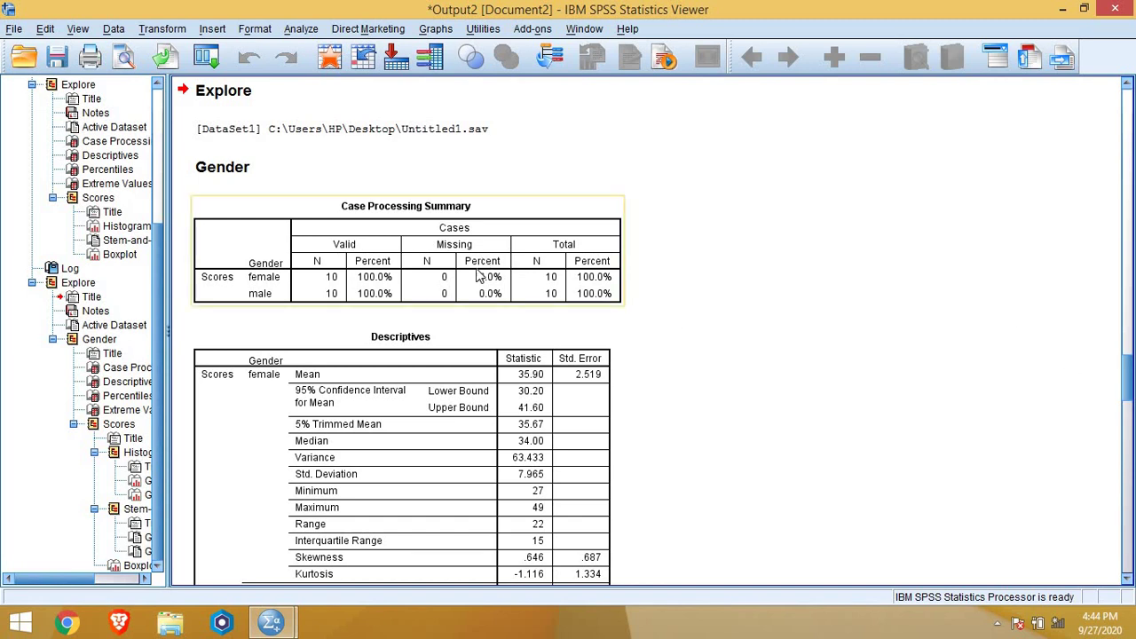
click(331, 312)
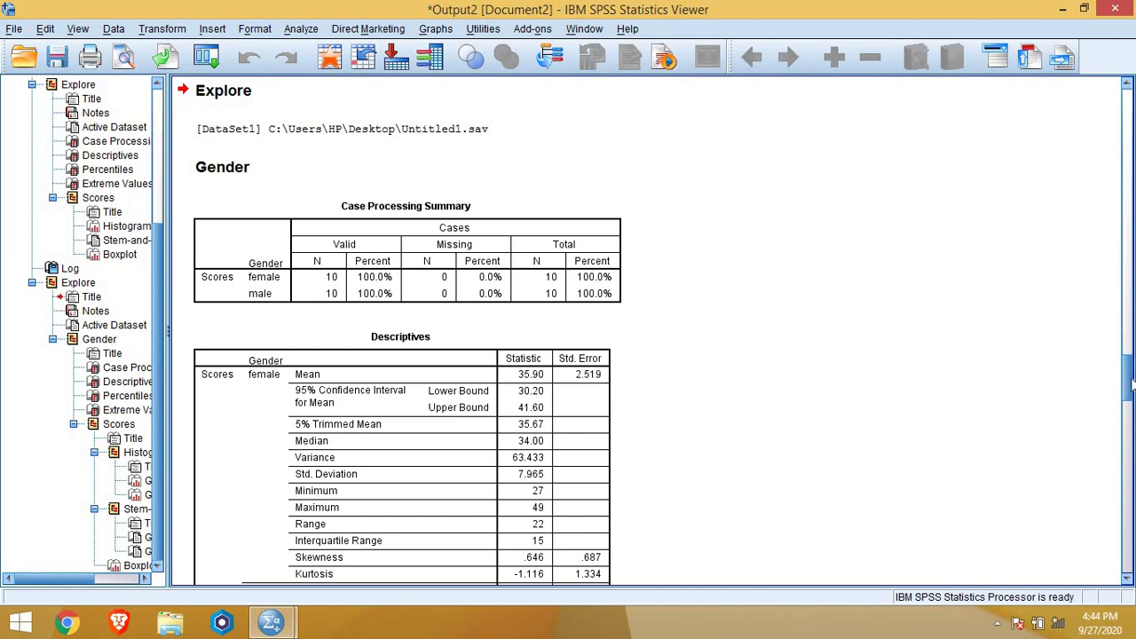
drag(1132, 386, 1133, 401)
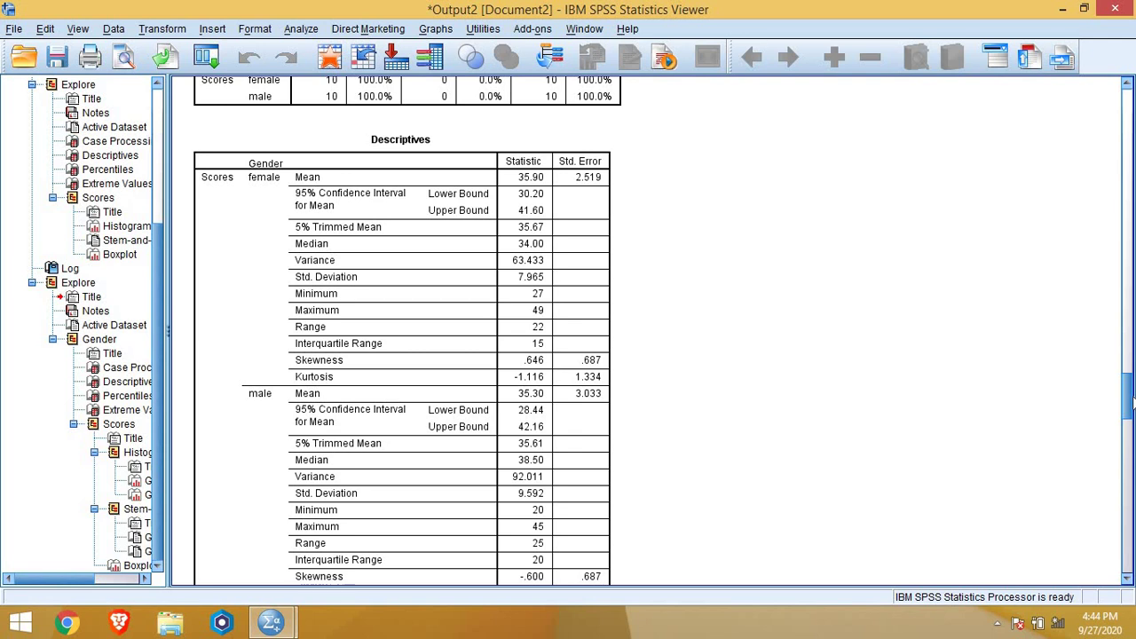
drag(1131, 399, 1131, 406)
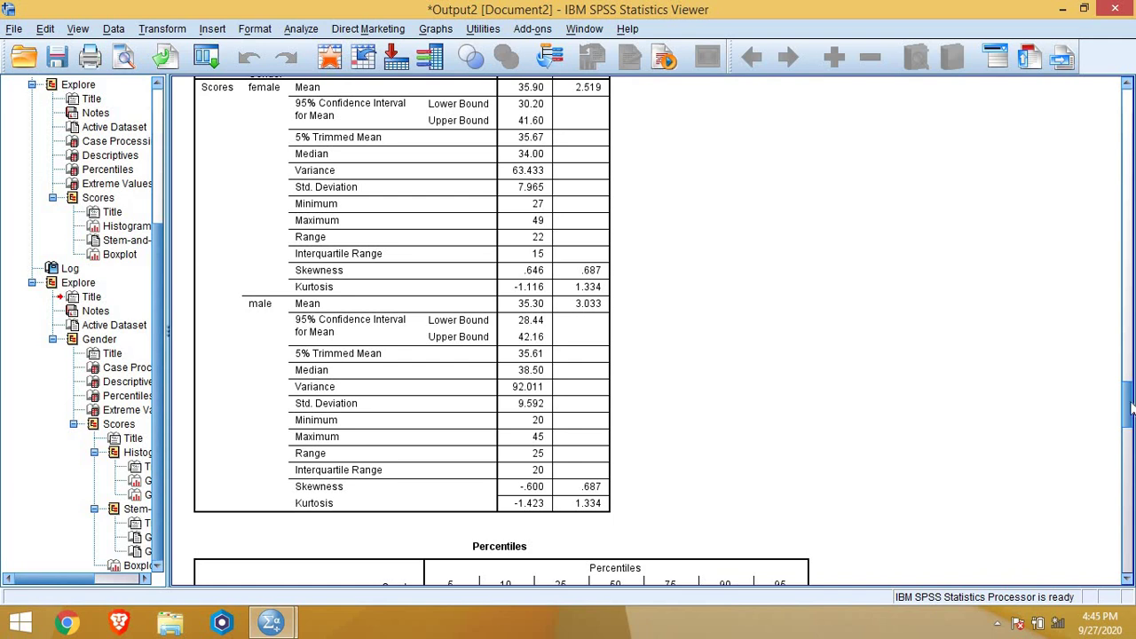
drag(1130, 406, 1132, 539)
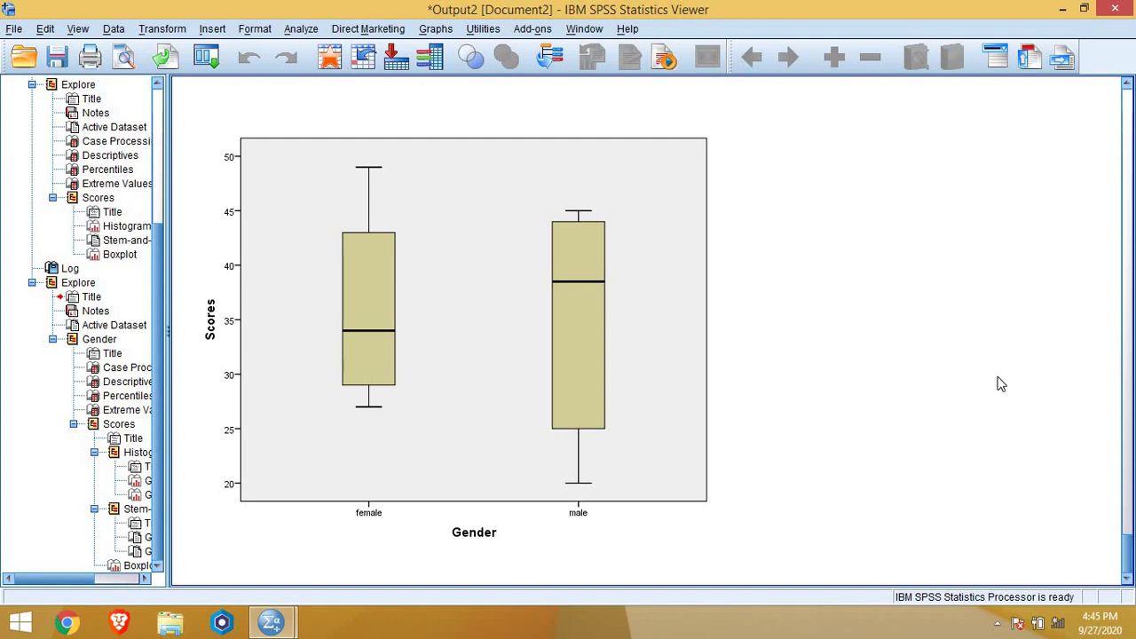
Add Group below Gender in the Factor List and run Explore on Scores again.
click(300, 29)
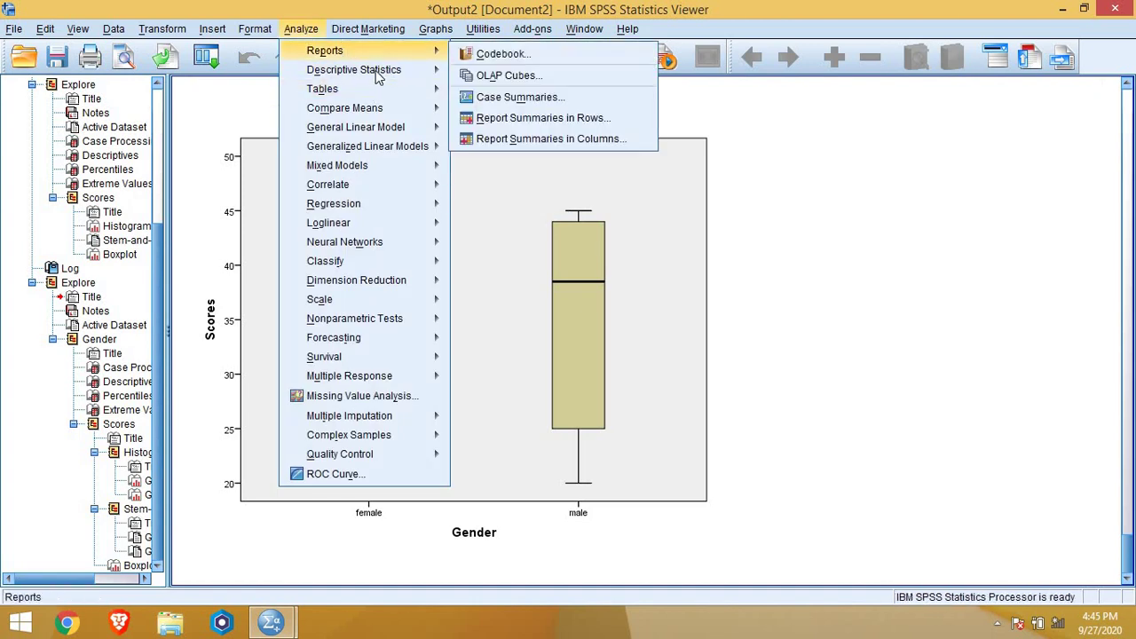
mouse_move(418, 70)
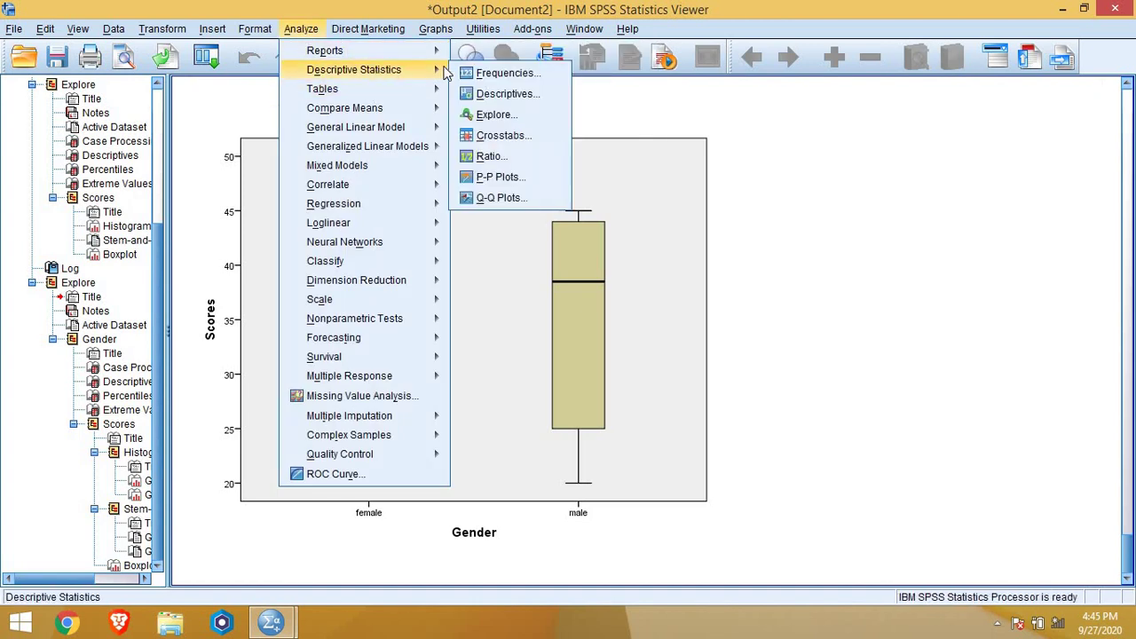
click(493, 123)
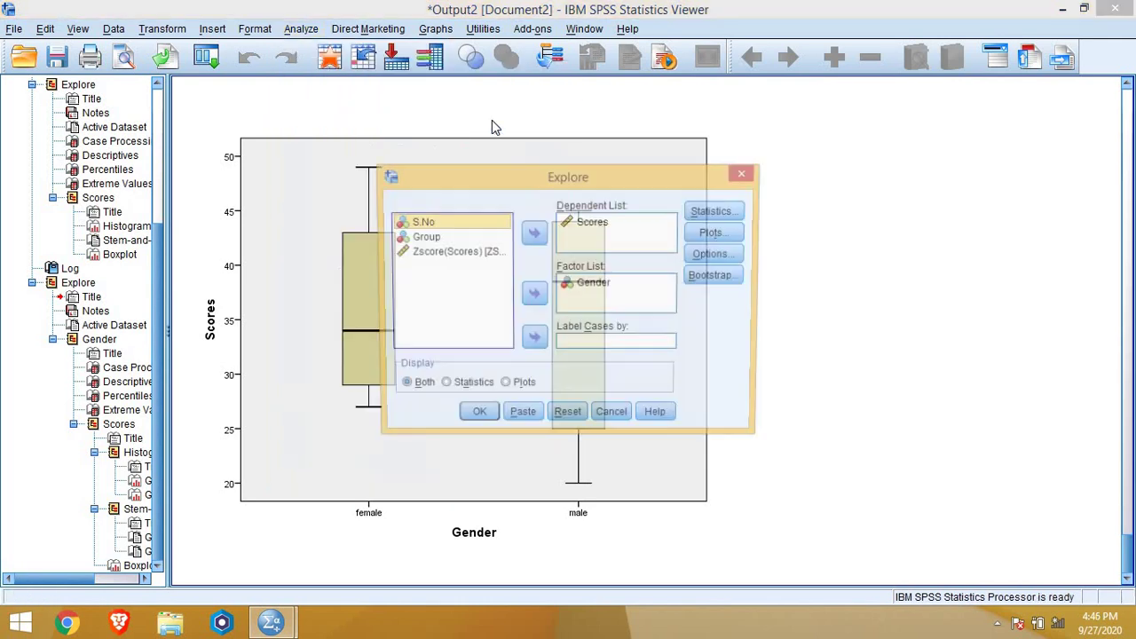
click(426, 237)
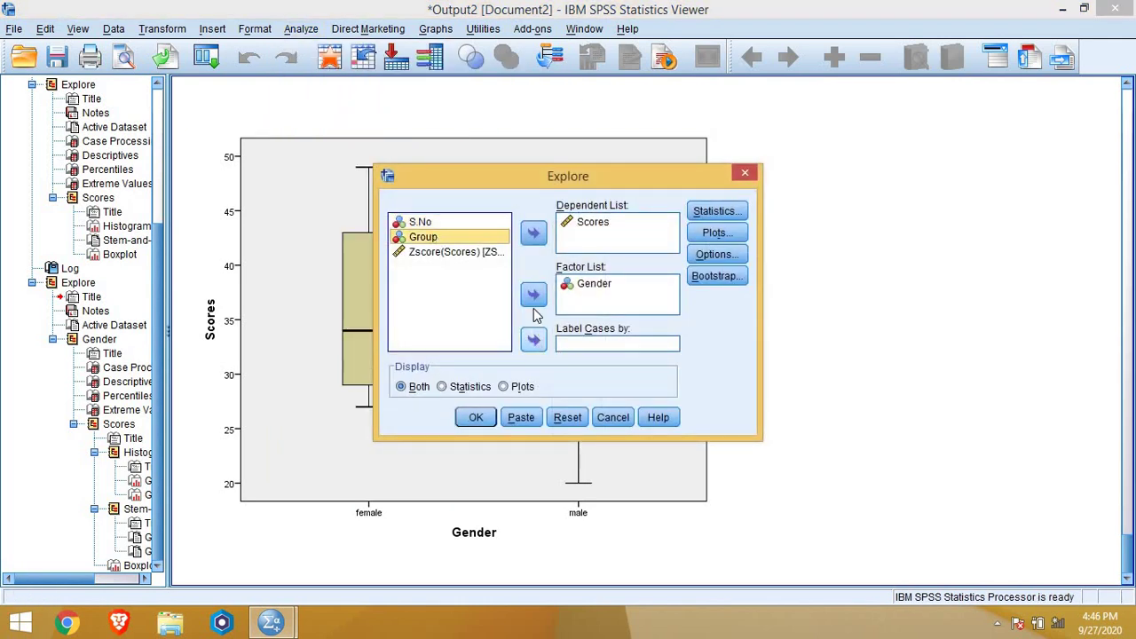
click(535, 298)
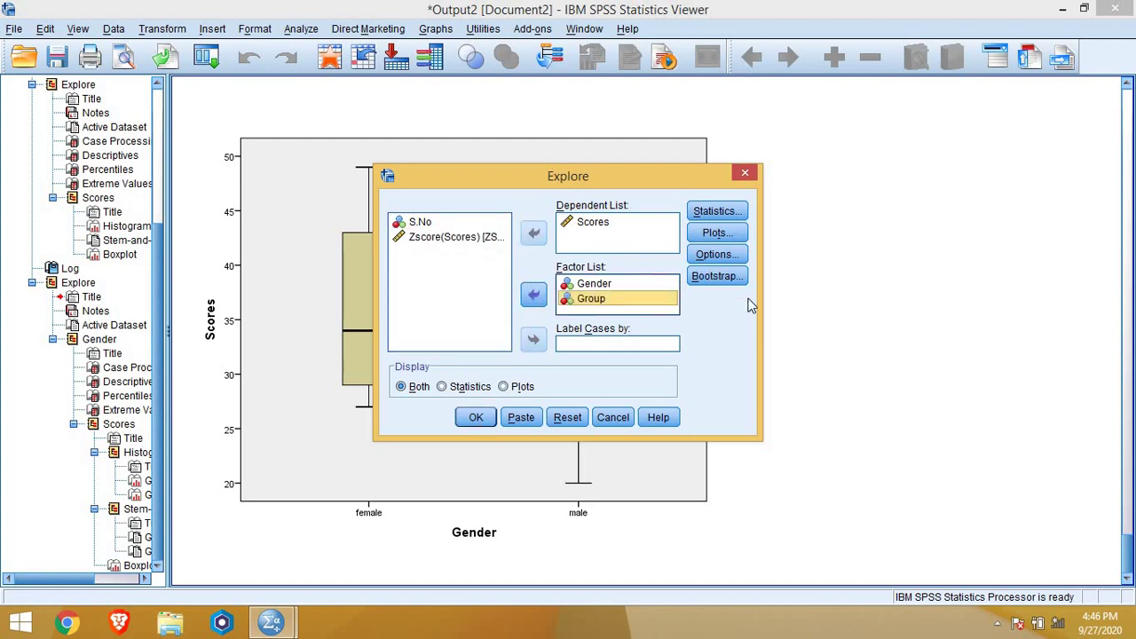
click(476, 419)
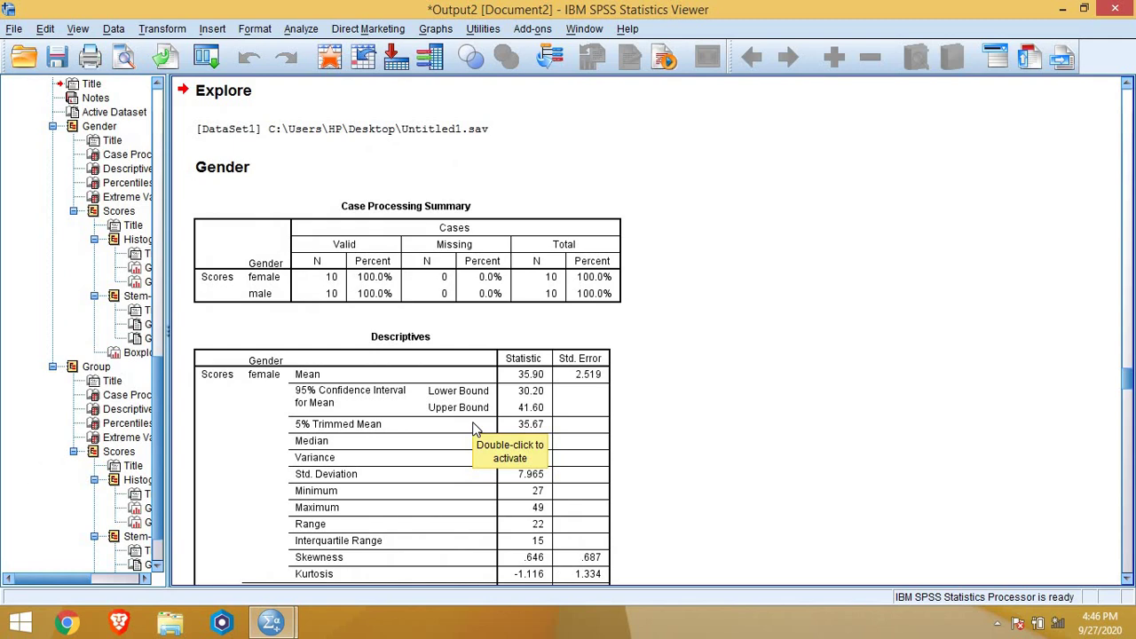
Scroll the Viewer past the Group Descriptives and Percentiles to the Extreme Values and stem-and-leaf plots.
drag(1126, 377, 1130, 489)
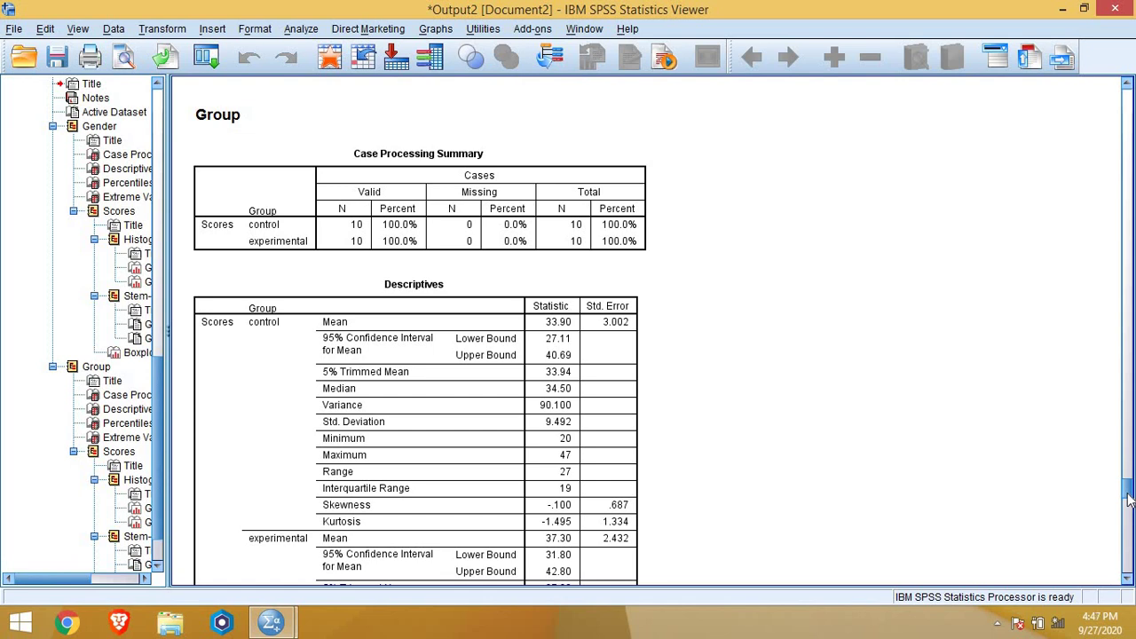
drag(1129, 498, 1129, 520)
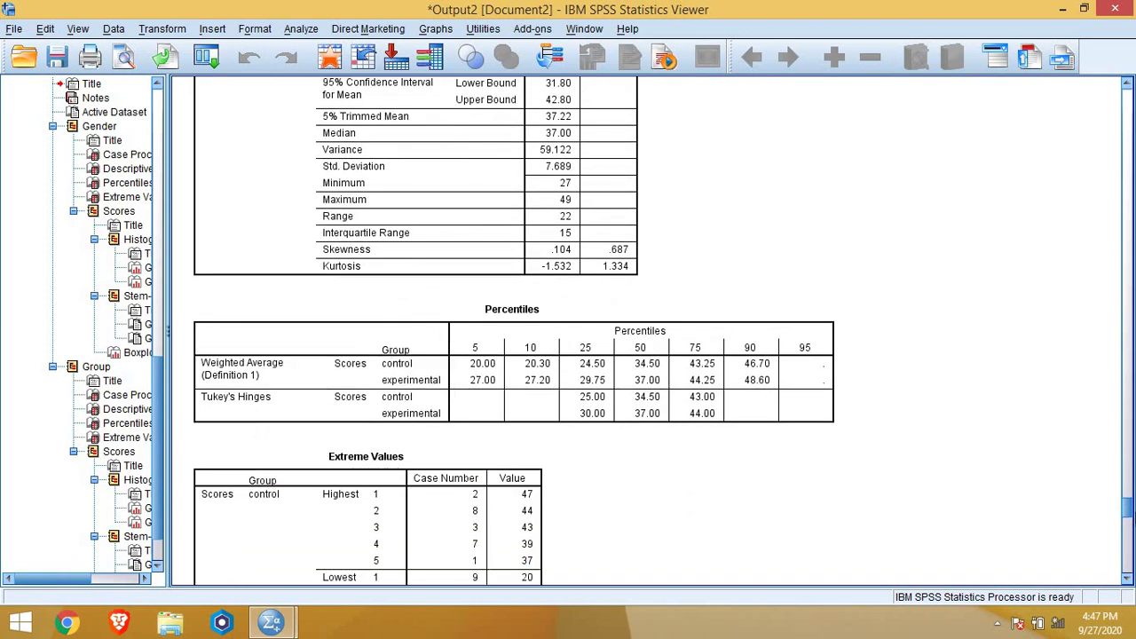
drag(1130, 520, 1131, 549)
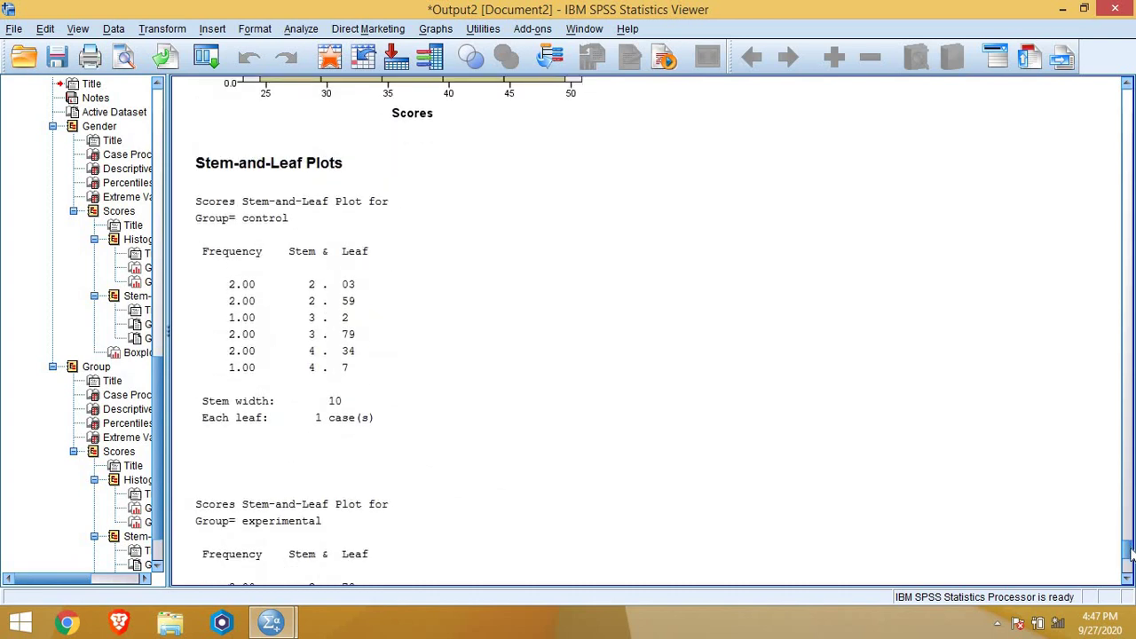
Scroll down to the control vs experimental Scores boxplot and select the chart.
drag(1131, 552, 1131, 568)
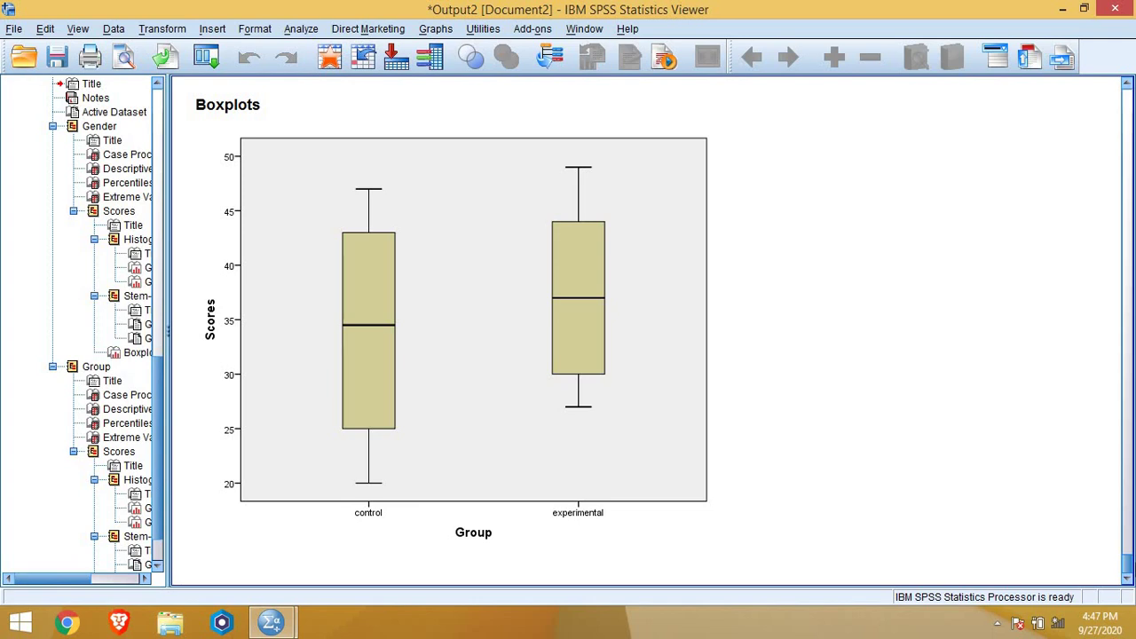
scroll(648, 328, up, 1)
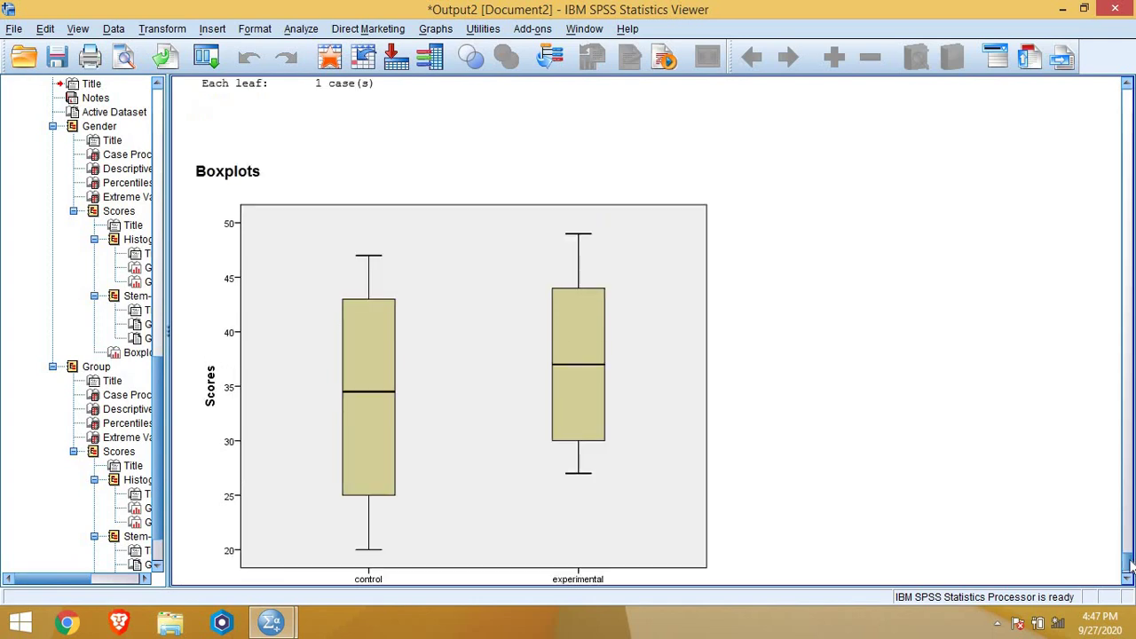
scroll(1127, 568, down, 1)
click(370, 378)
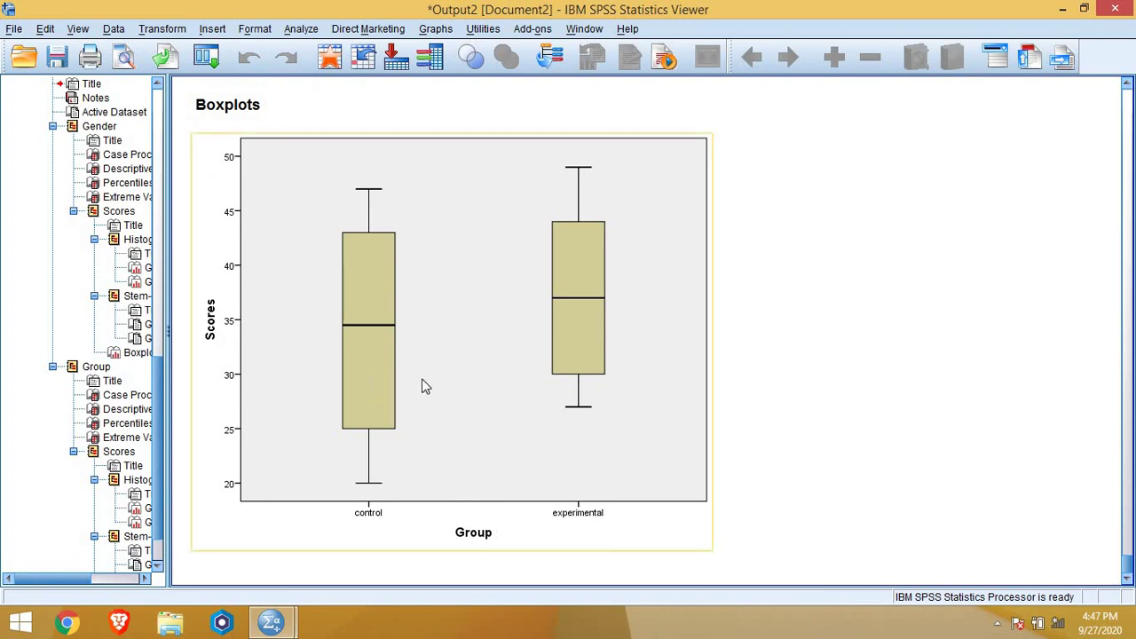